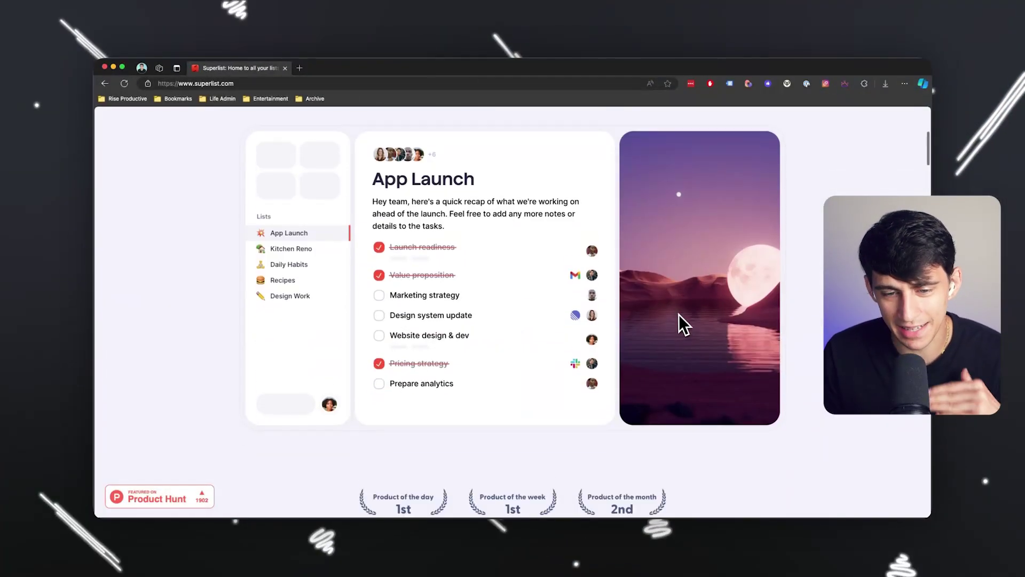
- Look through the Superlist home page's sections on notes, integrations, teams, privacy and AI list creation, then return to its beginning
scroll(677, 316, "down", 10)
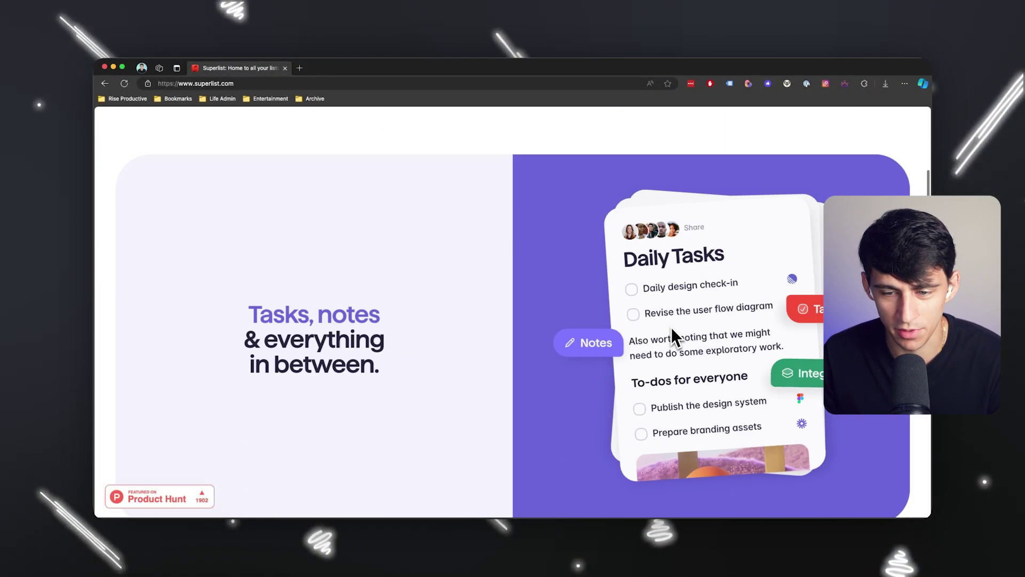
scroll(667, 331, "down", 1)
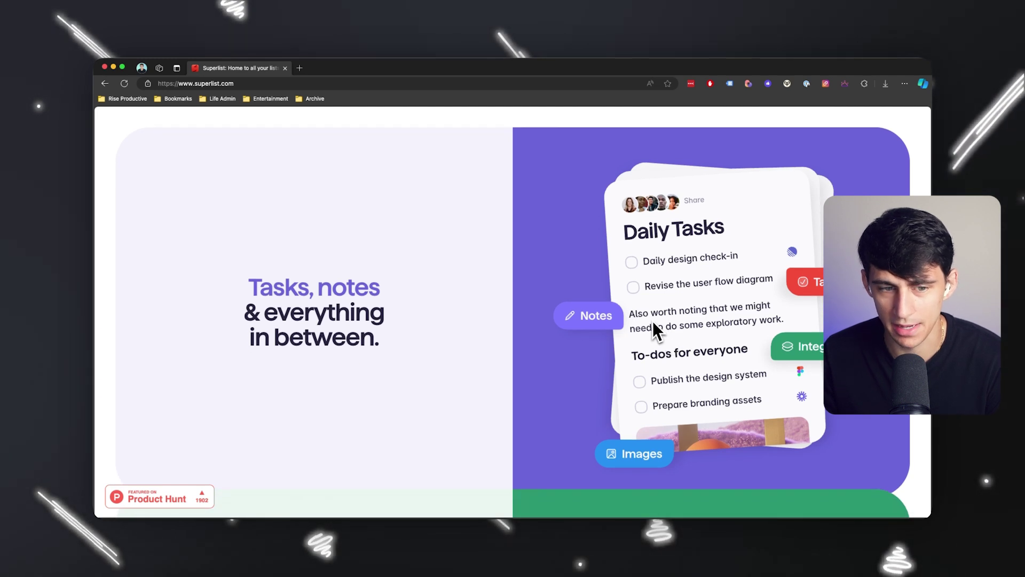
scroll(653, 321, "down", 3)
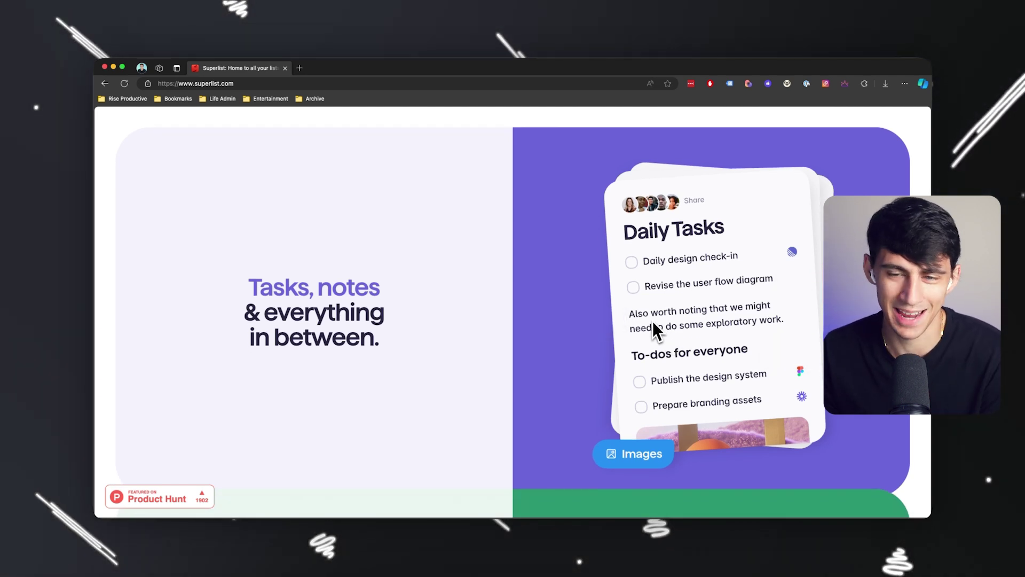
scroll(546, 376, "down", 5)
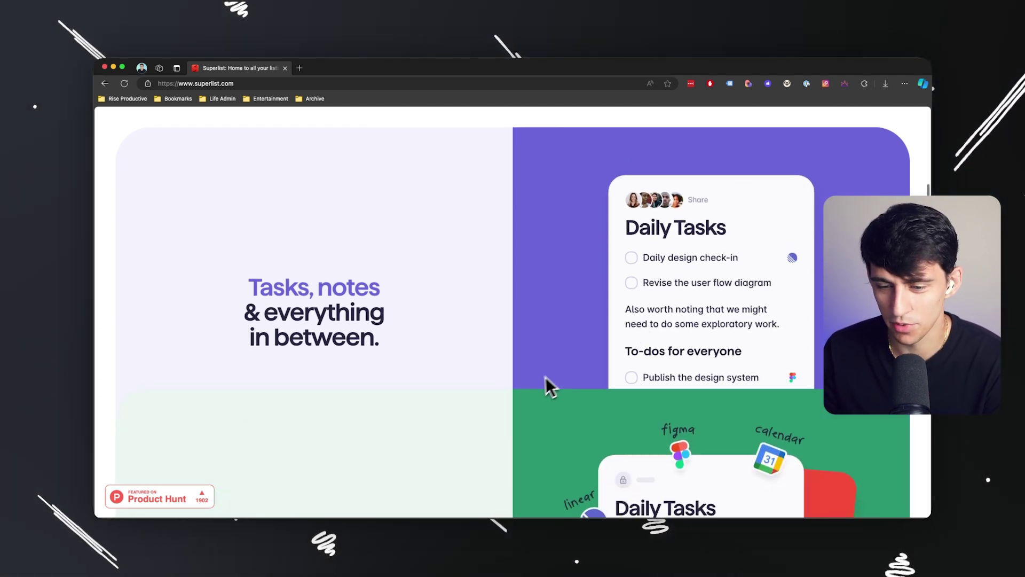
scroll(534, 385, "down", 8)
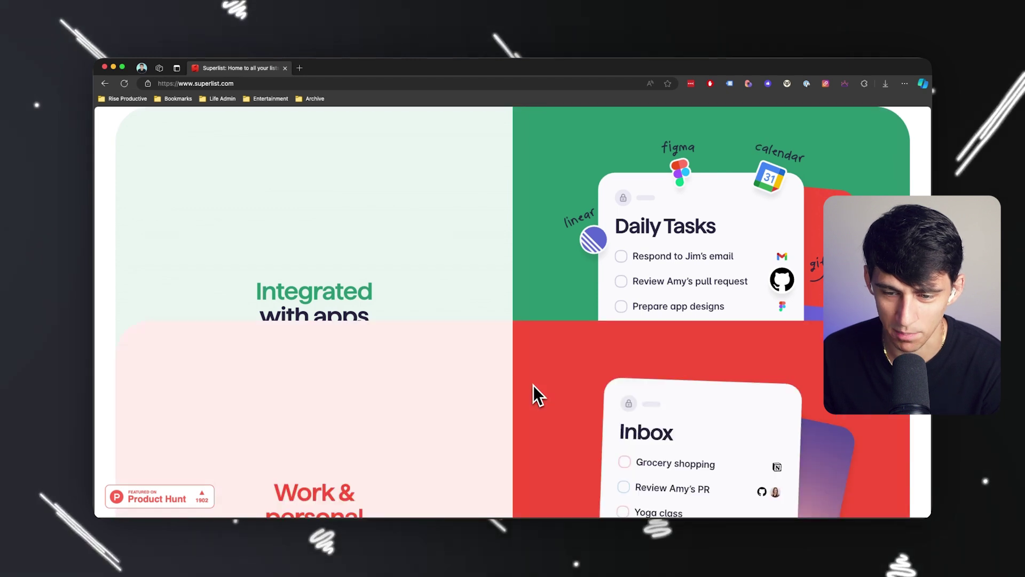
scroll(533, 385, "down", 5)
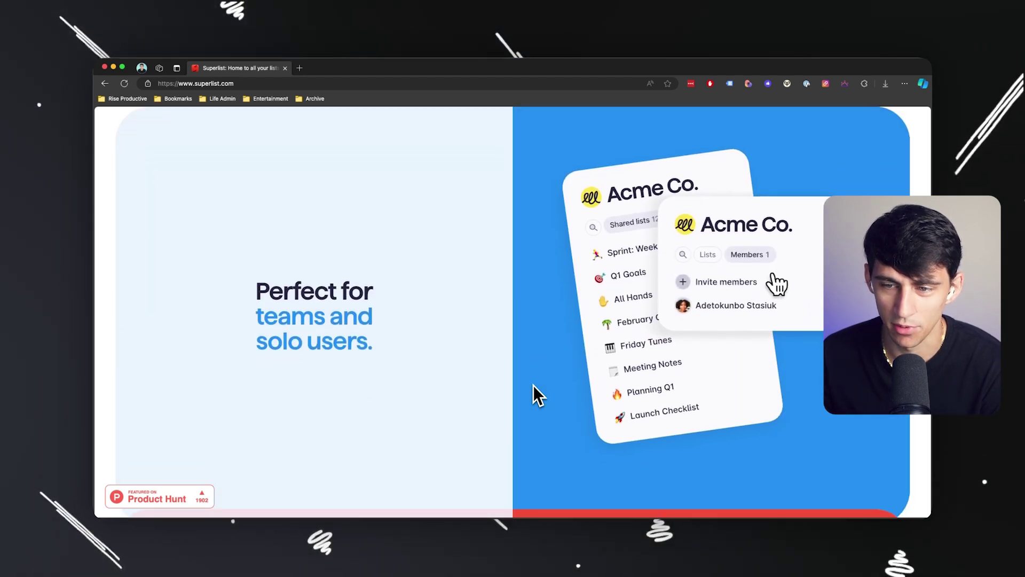
scroll(533, 386, "down", 5)
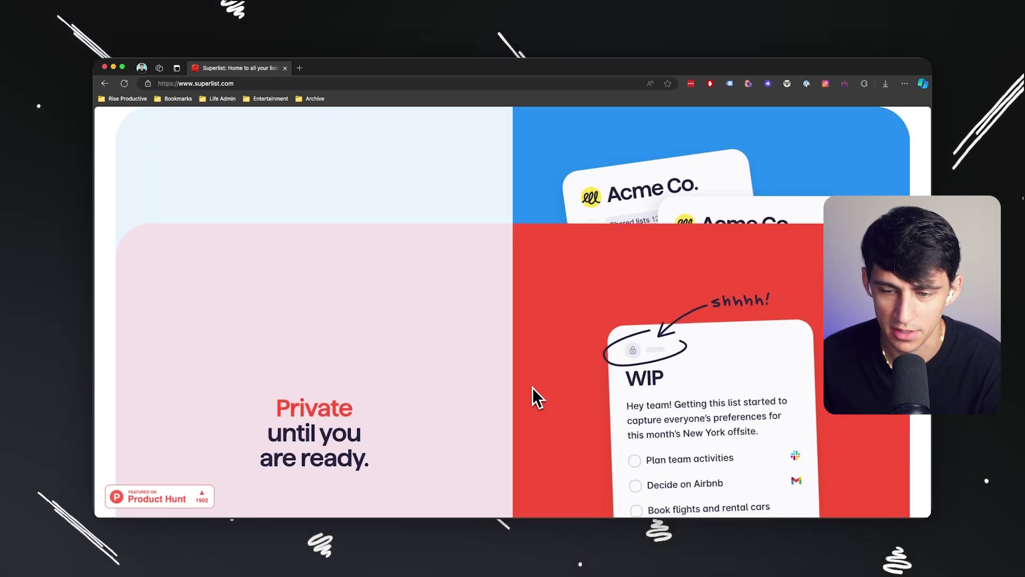
scroll(533, 387, "down", 10)
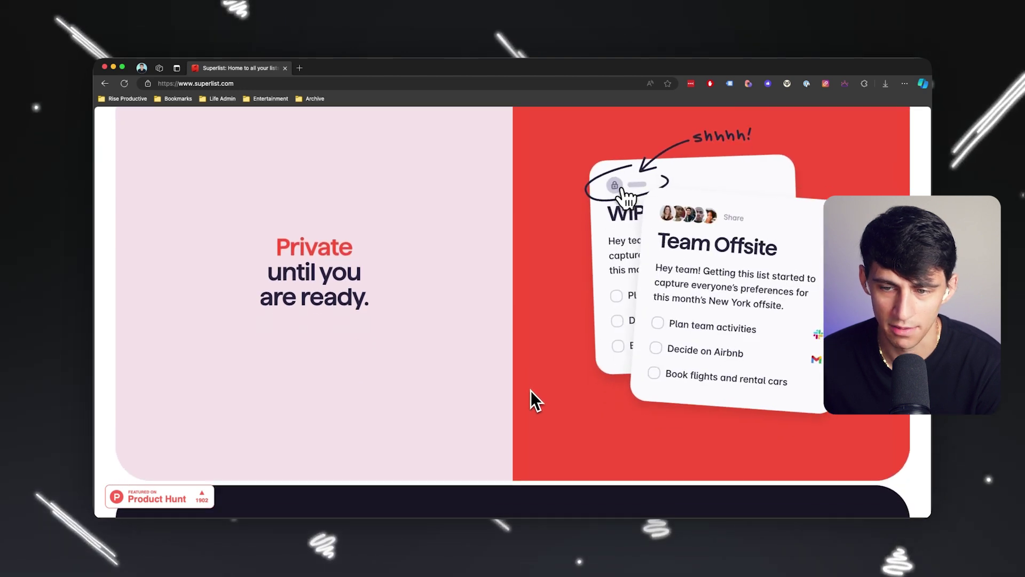
scroll(530, 391, "down", 2)
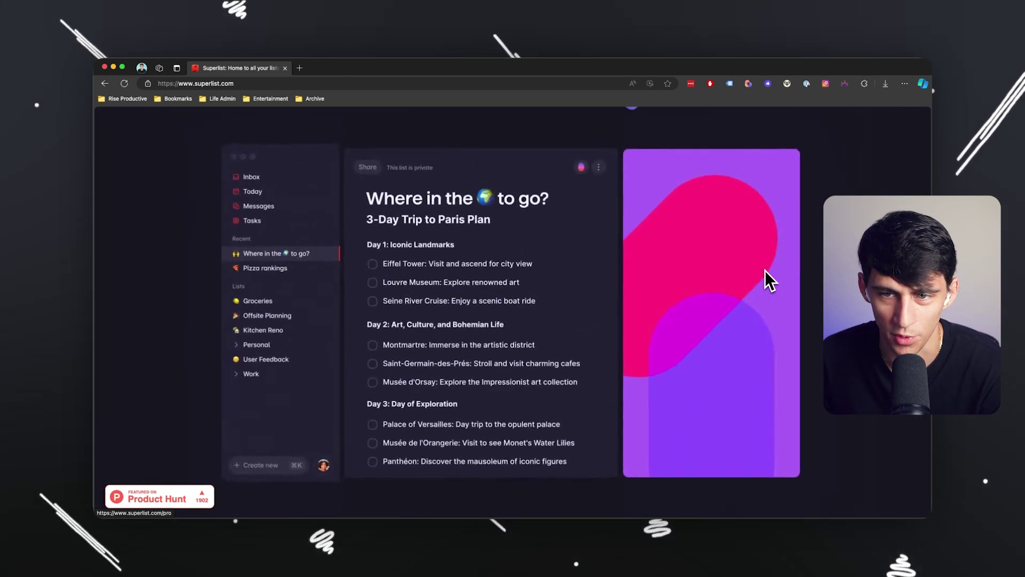
scroll(798, 254, "down", 10)
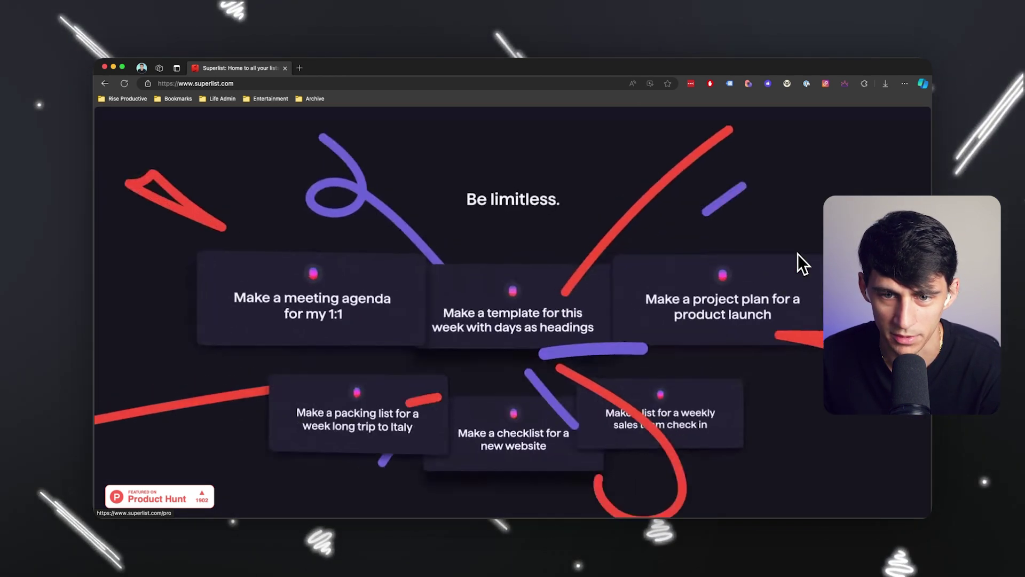
mouse_move(534, 514)
scroll(882, 171, "up", 15)
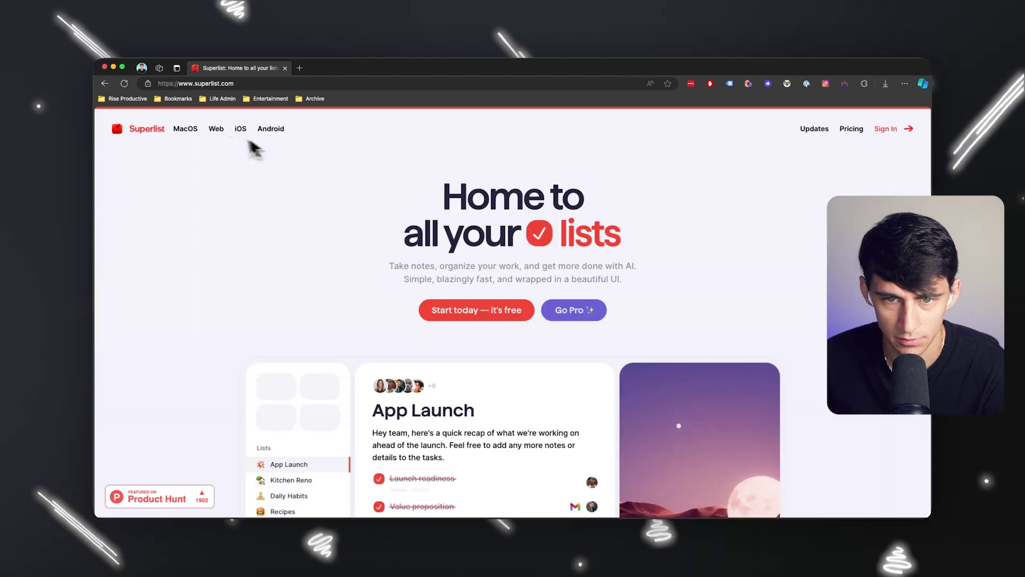
- Open the Superlist pricing page and examine the Free plan's shared lists, Gmail integration and email task summarization
left_click(903, 77)
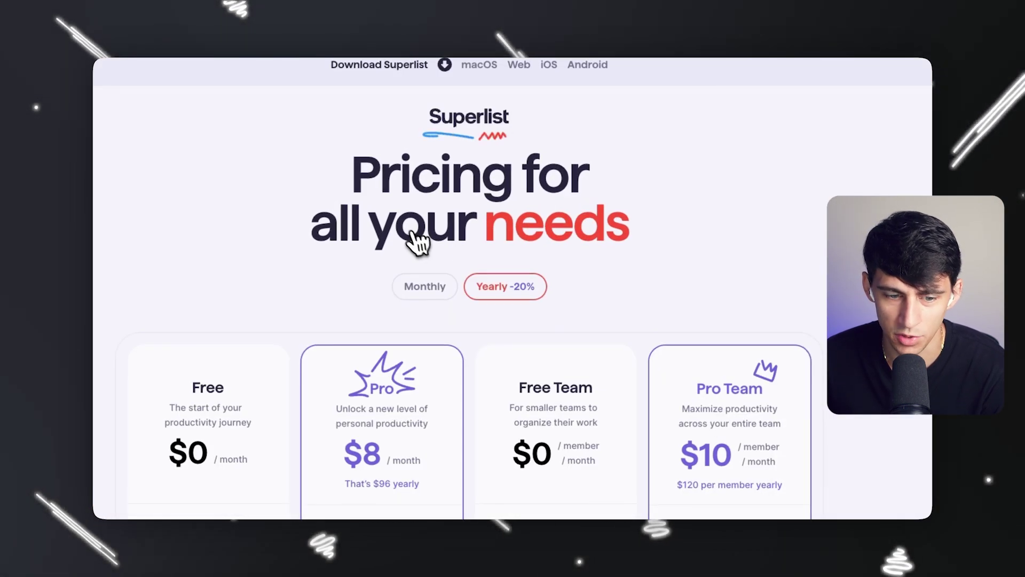
scroll(419, 240, "down", 5)
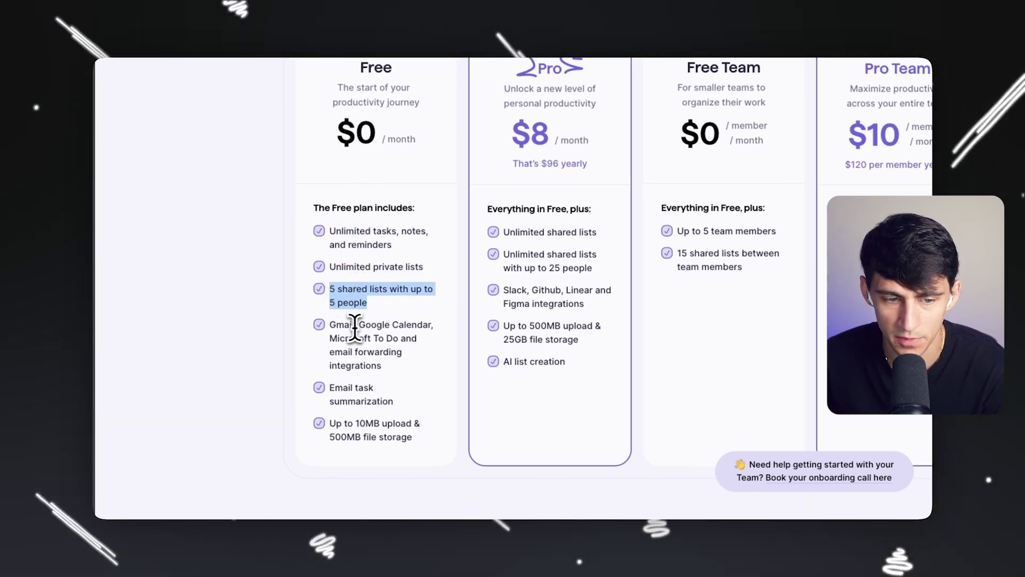
left_click(337, 325)
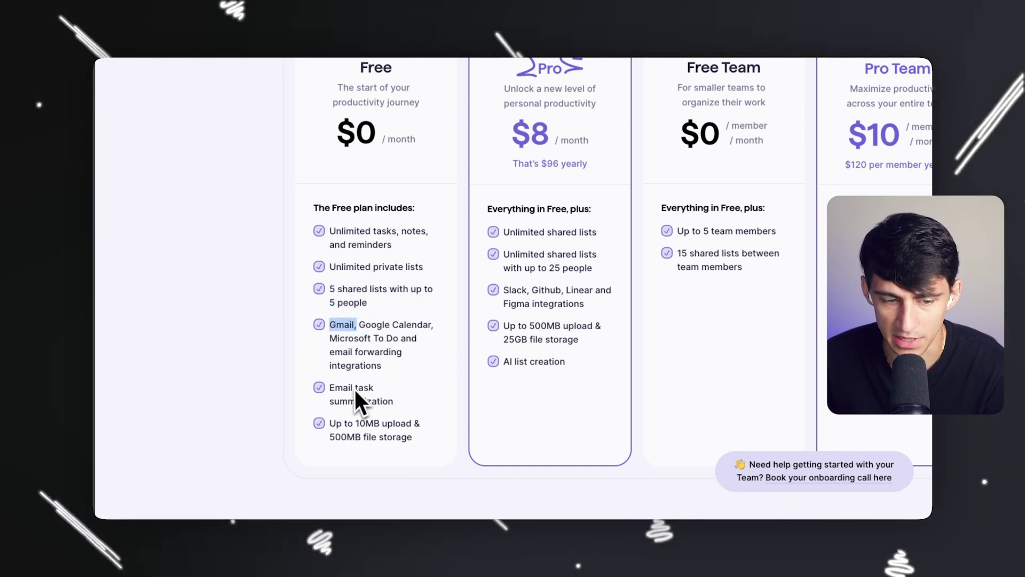
left_click_drag(329, 394, 373, 400)
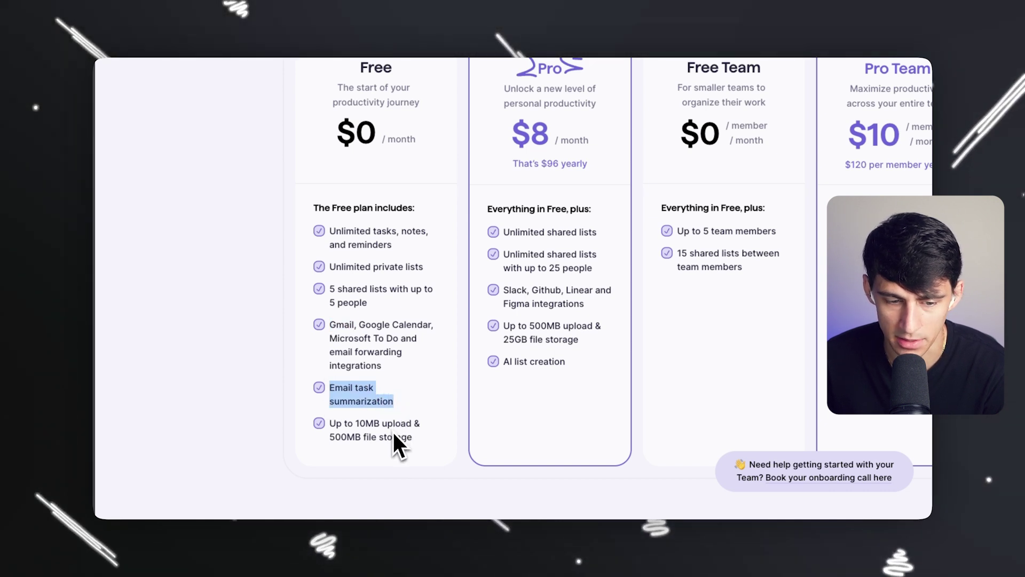
- Examine the features of the Pro and Free Team plans on the pricing page
scroll(589, 215, "up", 1)
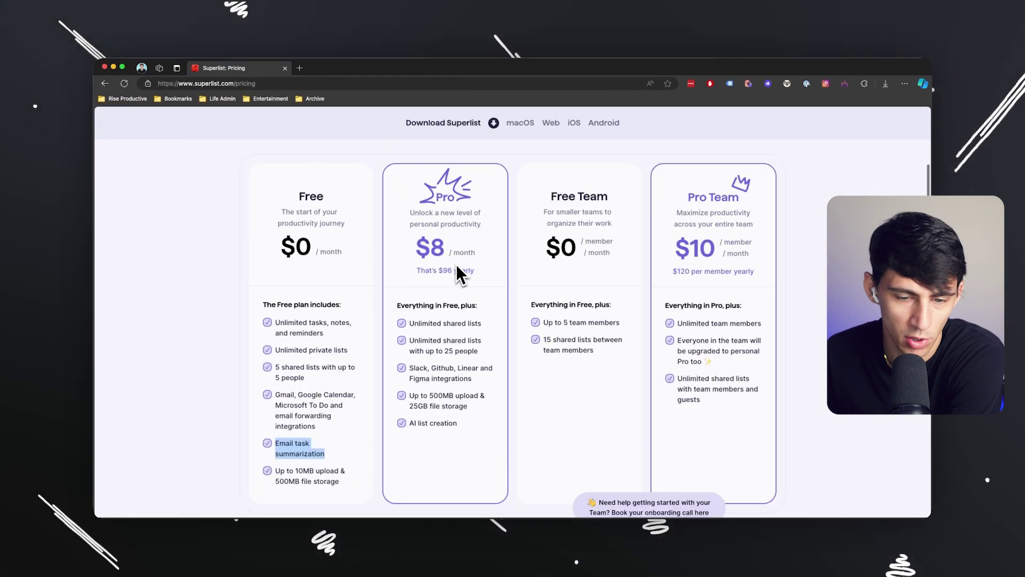
scroll(475, 251, "down", 1)
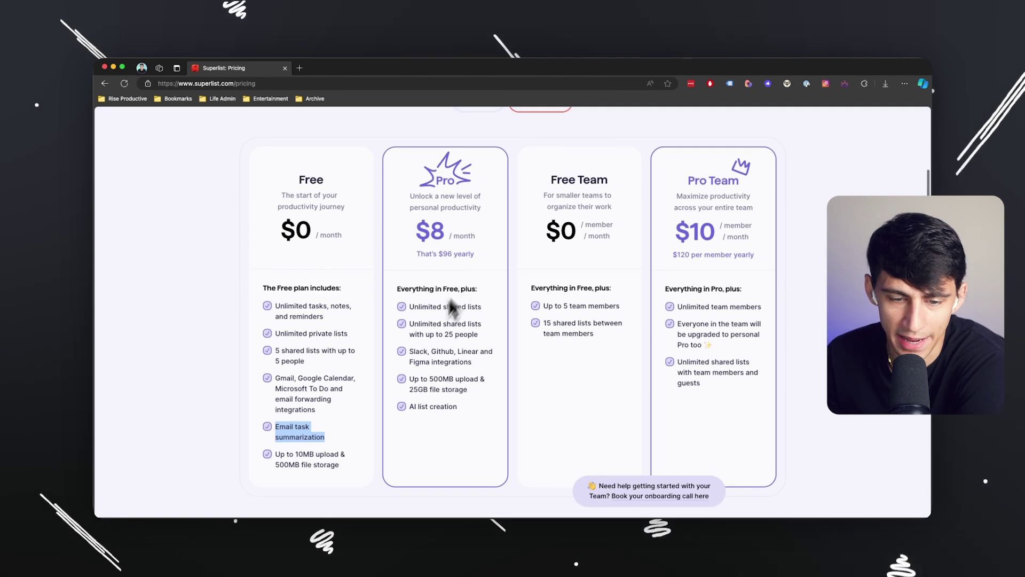
left_click(420, 352)
triple_click(426, 331)
left_click(434, 335)
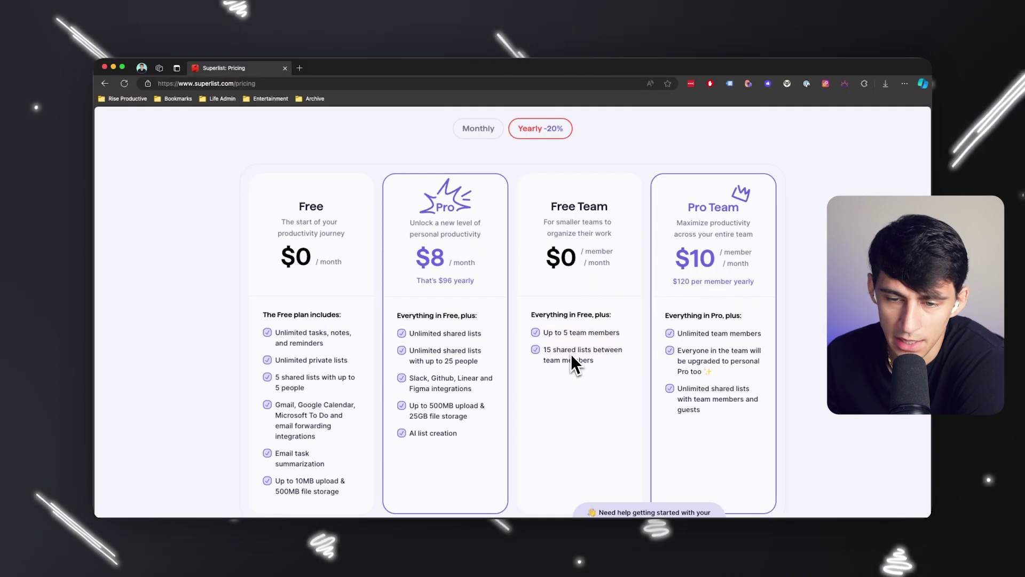
left_click(558, 334)
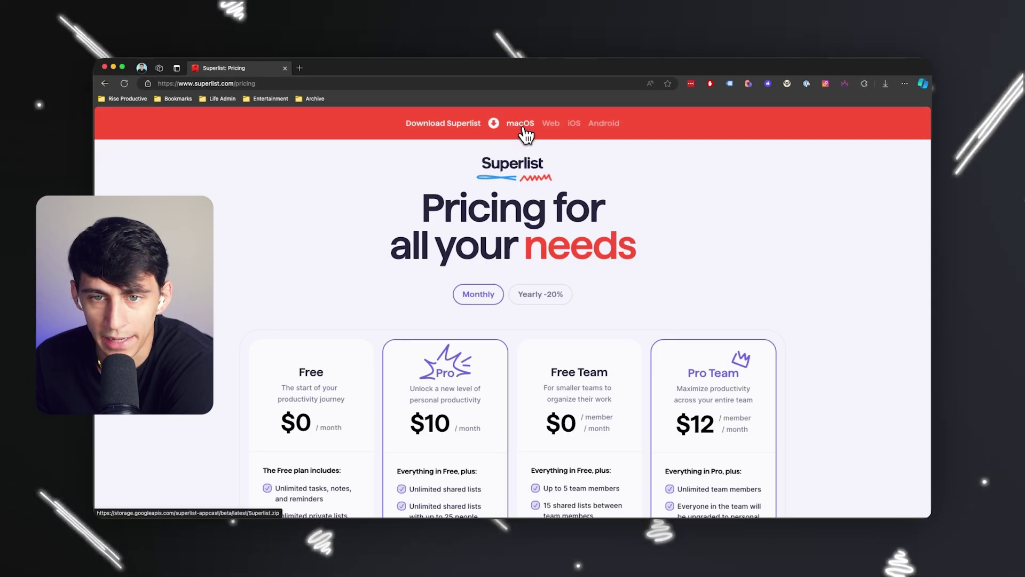
- Download the macOS version of Superlist and open the downloaded Superlist.zip
left_click(520, 124)
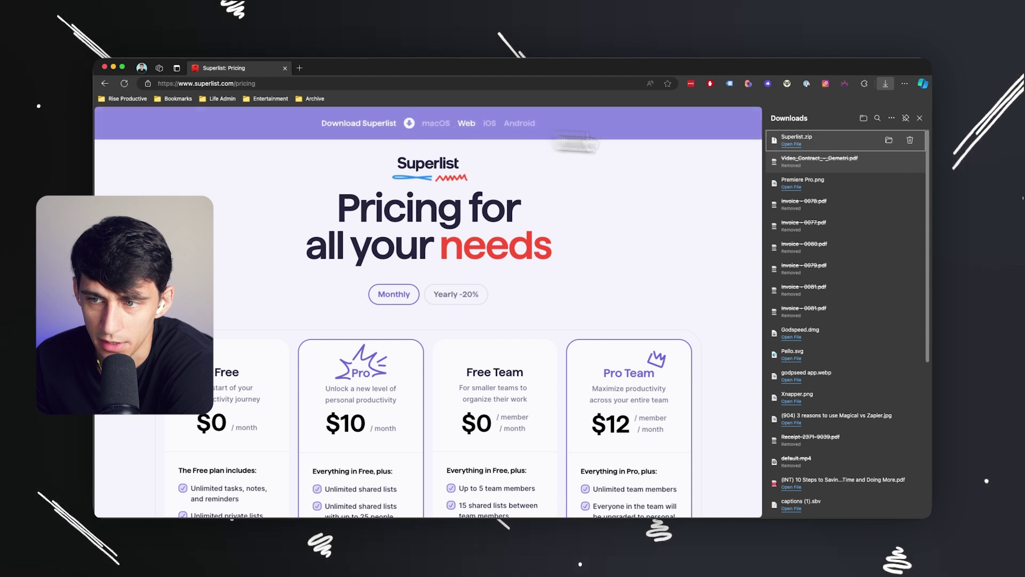
left_click(791, 144)
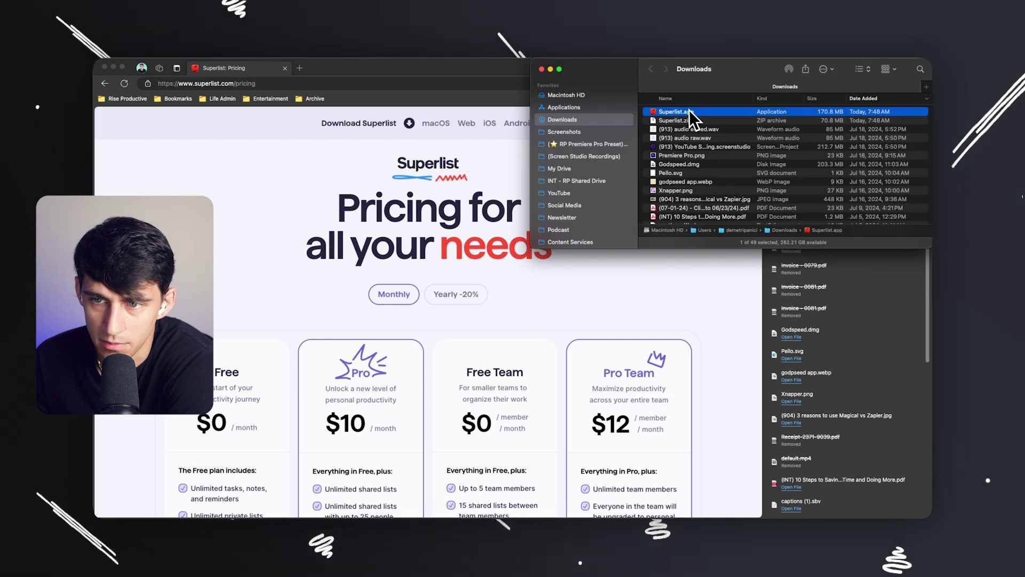
double_click(689, 111)
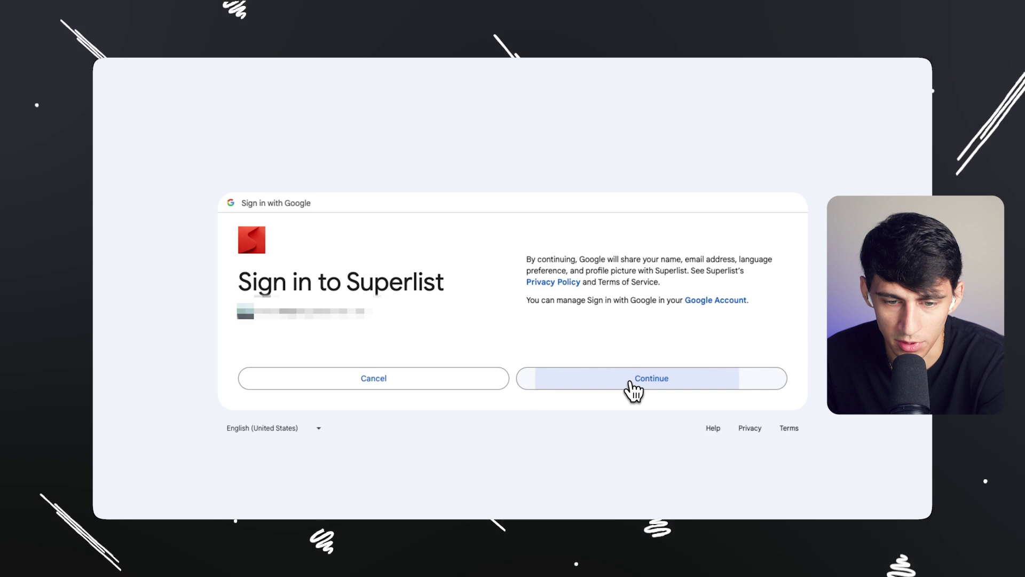
- Approve signing in to Superlist with the Google account and close the connection page to continue in the desktop app
left_click(632, 380)
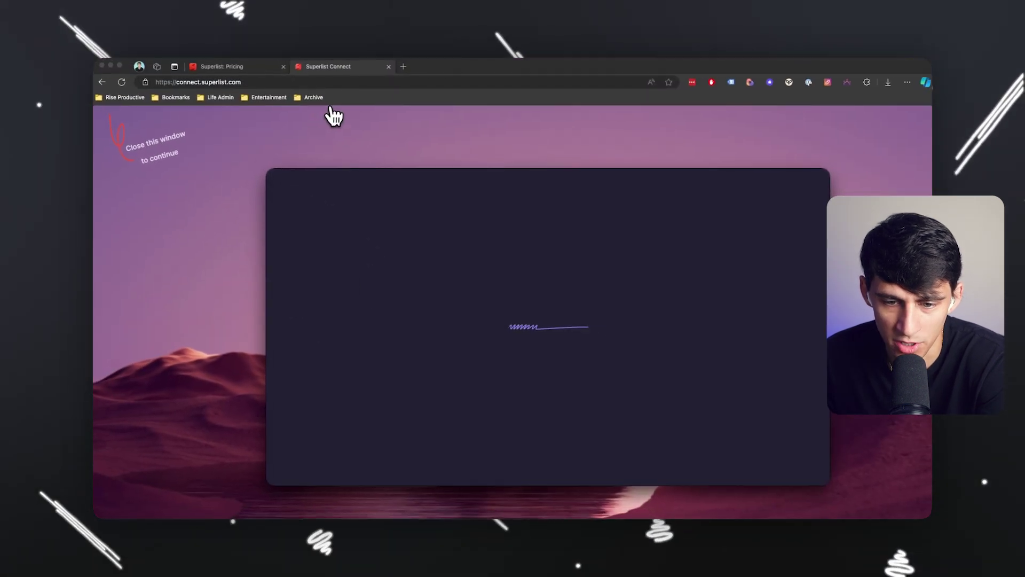
left_click(298, 70)
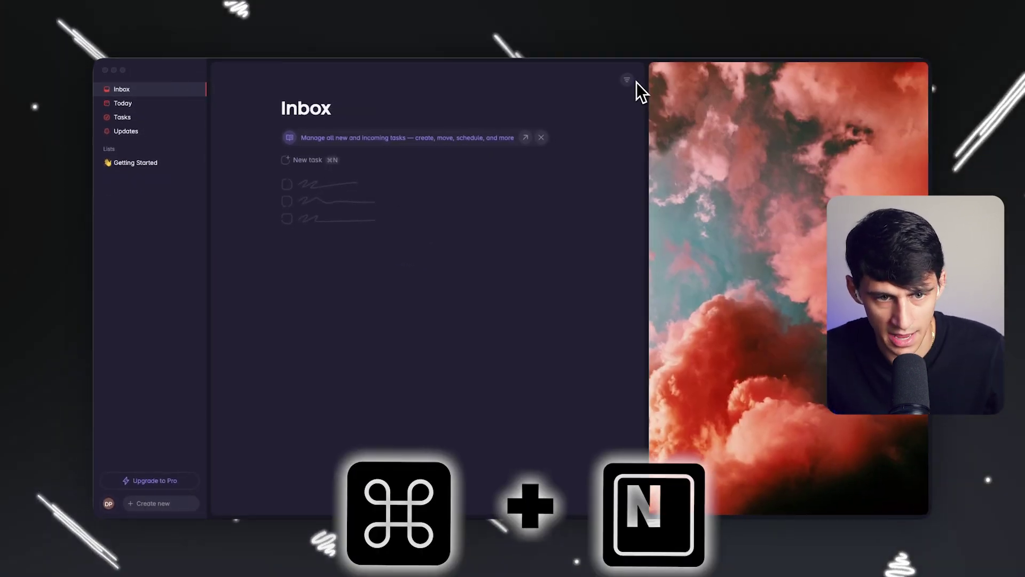
- Start a new Inbox task "take out the trash" with the due date Tomorrow
key("super+n")
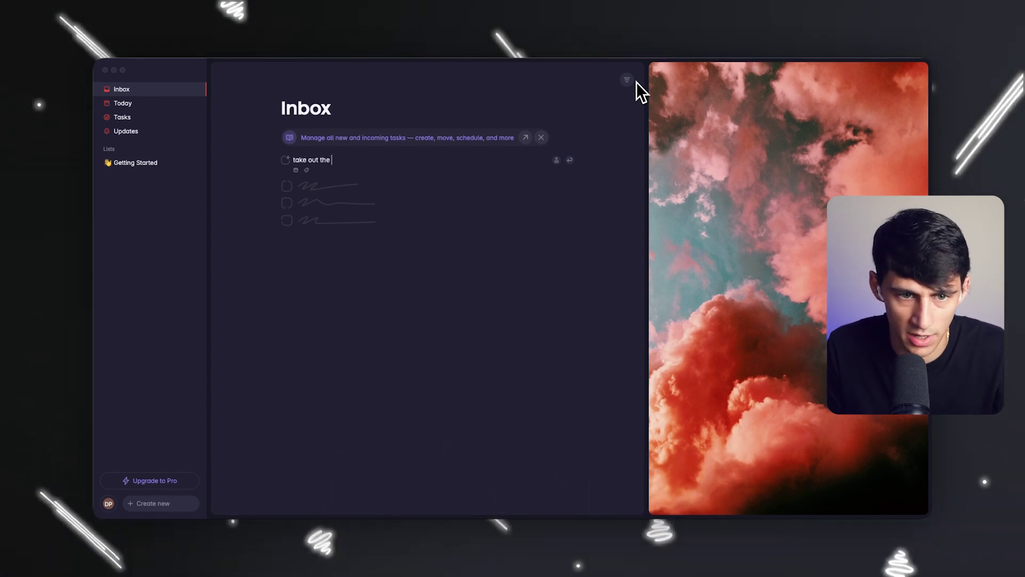
type("take out the trash tomorrow")
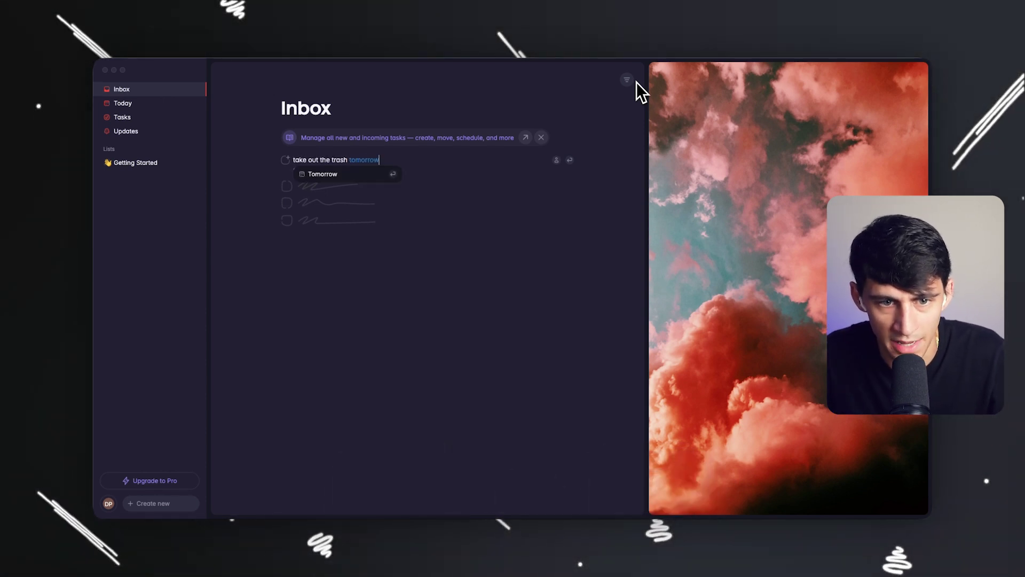
key("Return")
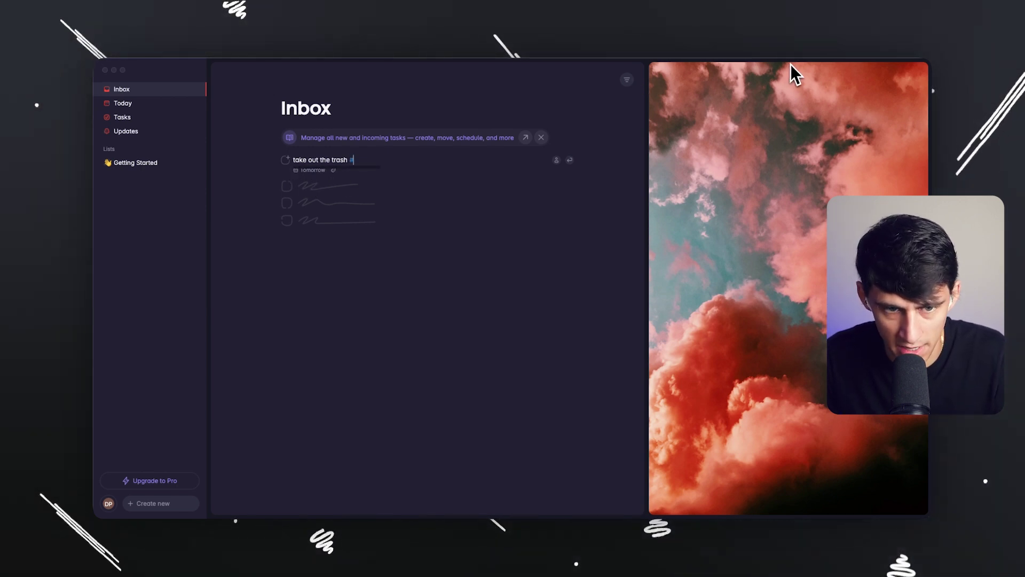
- Give the new task a new label "chores" and add the task to the Inbox
type("#growt")
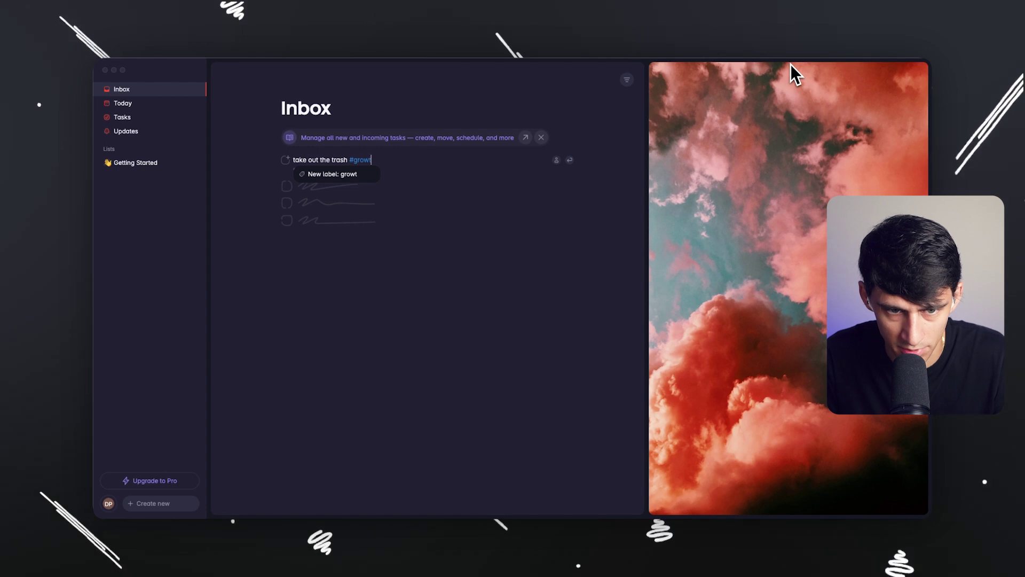
key("BackSpace")
key("BackSpace")
key("BackSpace")
key("BackSpace")
key("BackSpace")
type("chor")
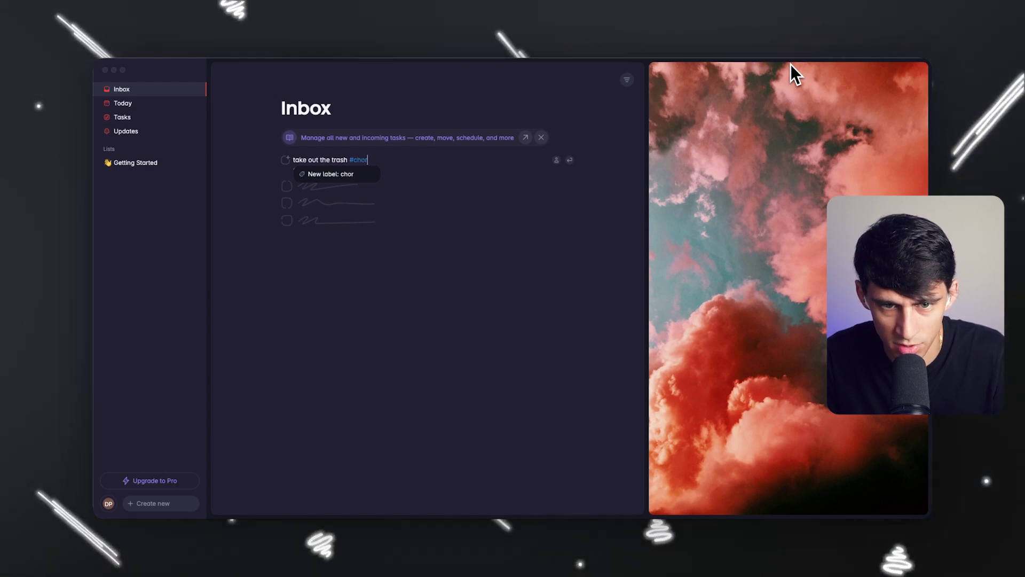
type("es")
key("Return")
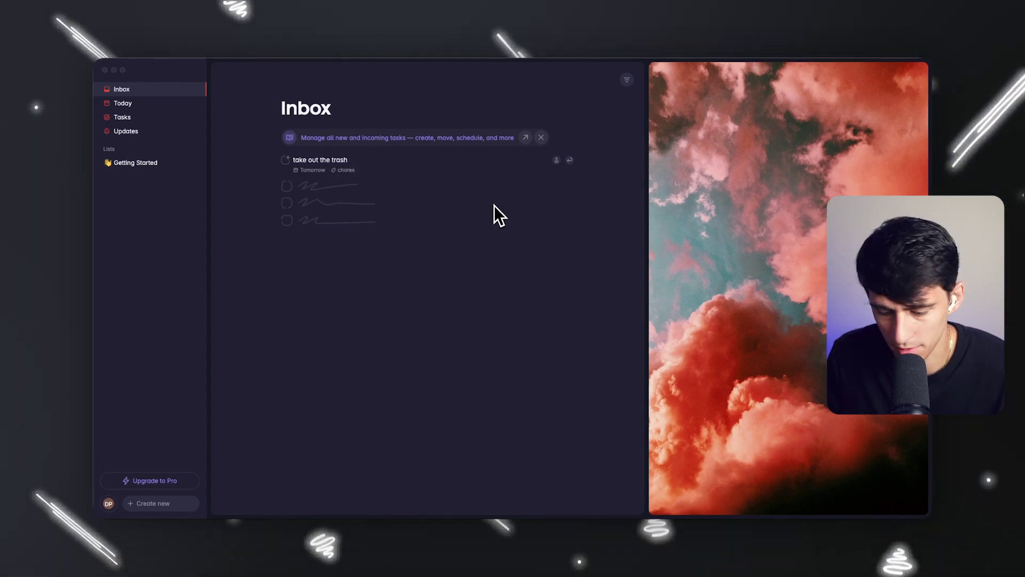
key("Return")
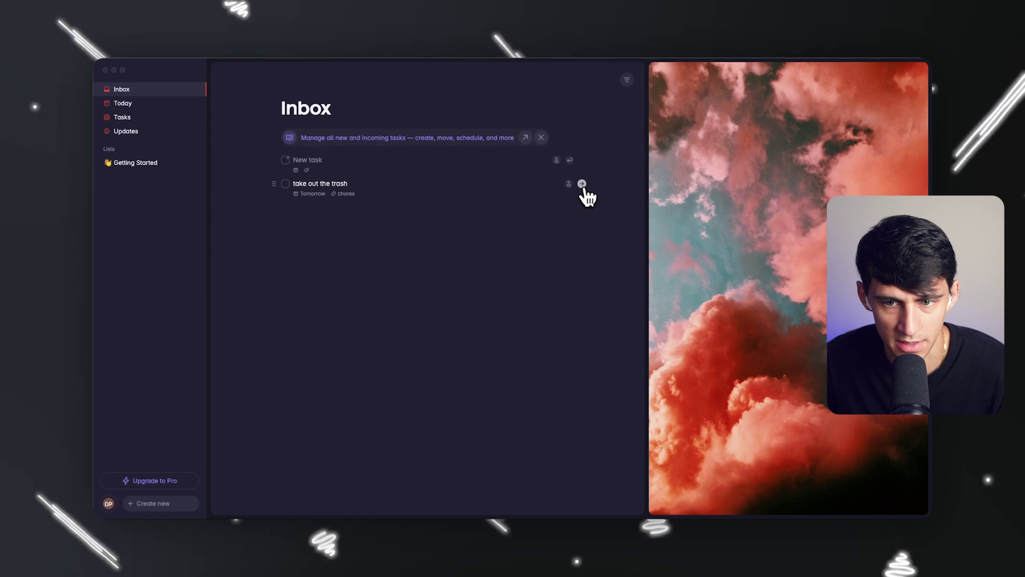
- Assign the "take out the trash" task to the account owner
left_click(569, 184)
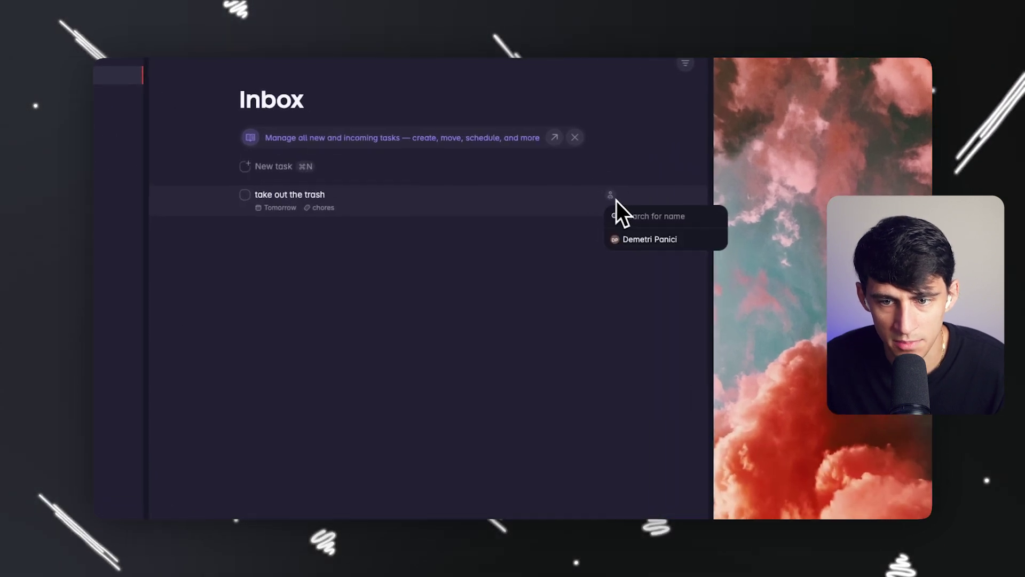
left_click(641, 239)
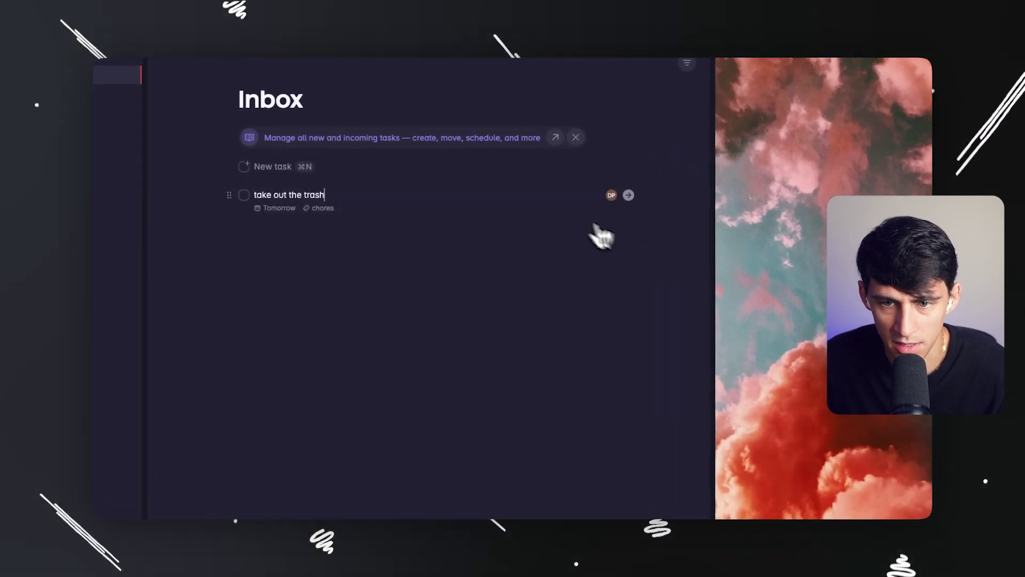
- Try searching the task's assignee list for "kdskd" and clear the search
left_click(613, 196)
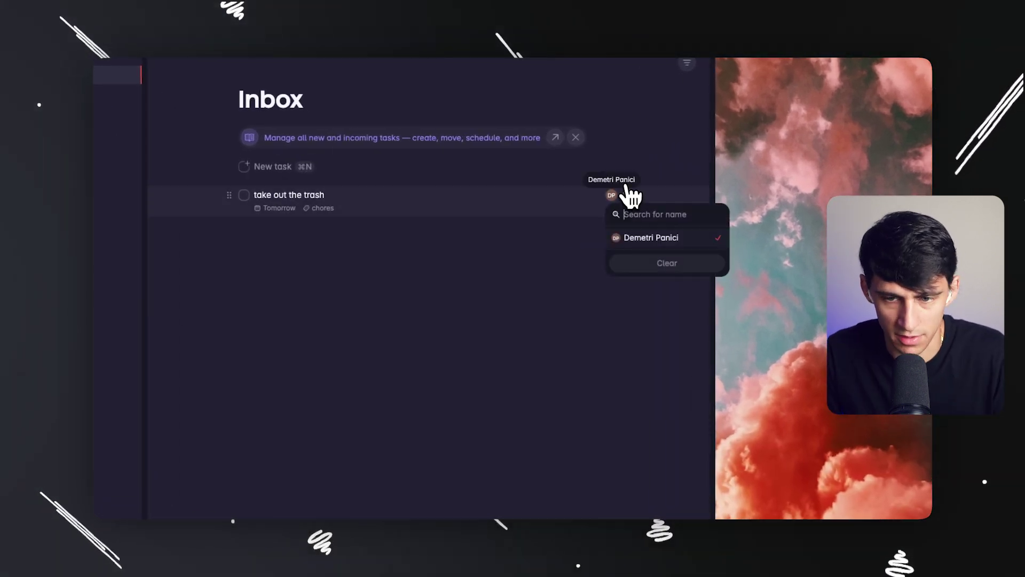
type("kdskd")
key("super+BackSpace")
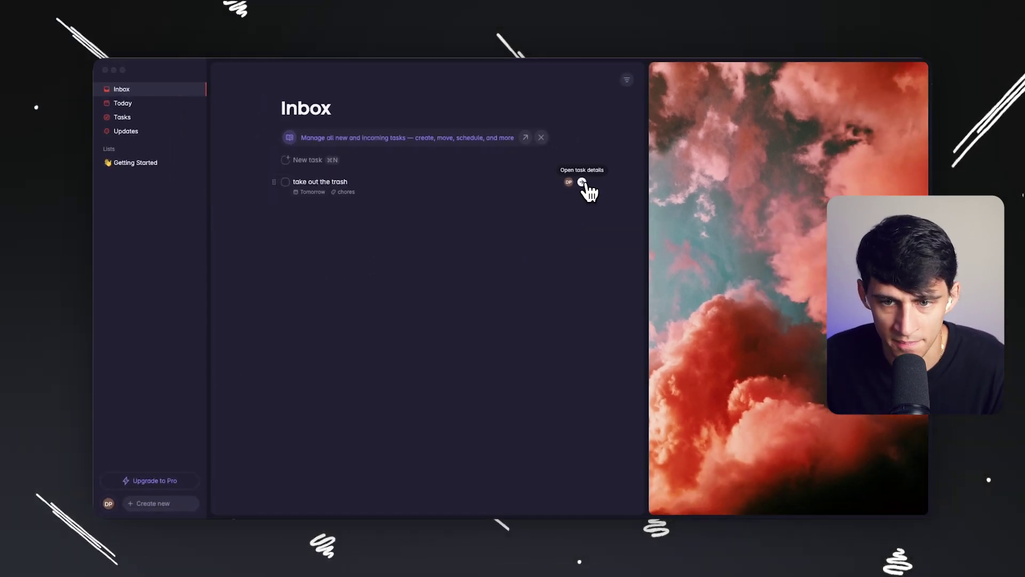
- Open the details of the "take out the trash" task and add the subtask "grab recycling"
left_click(582, 182)
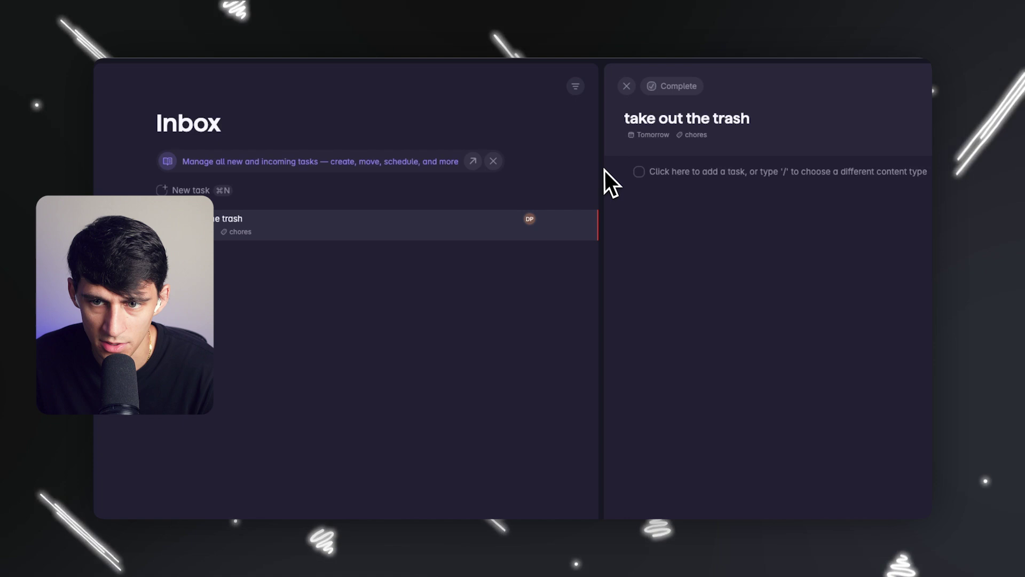
left_click(678, 175)
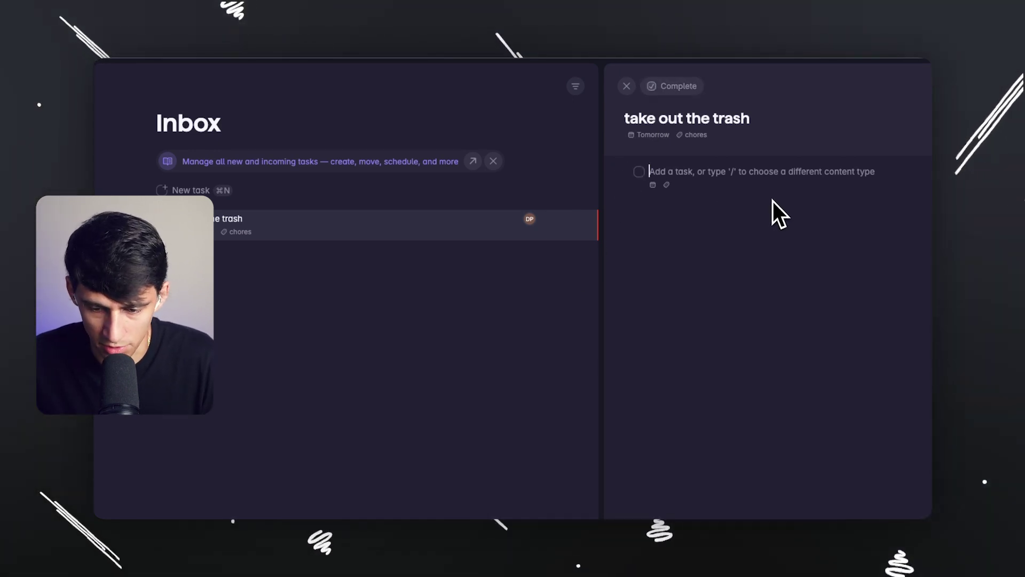
type("grab recycling")
key("Return")
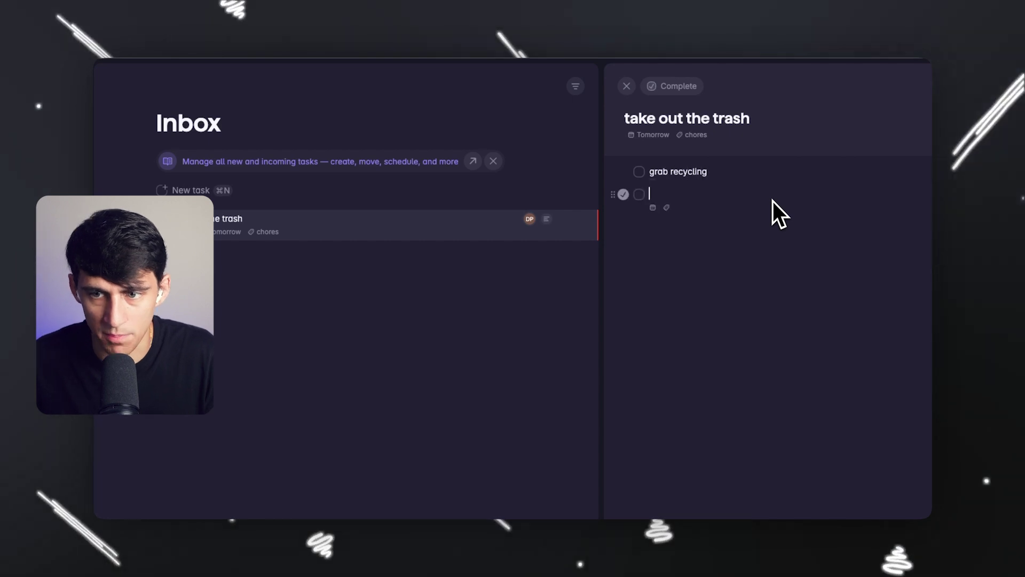
- Add the subtask "grab trash" to the "take out the trash" task and return to the Inbox
type("grab r")
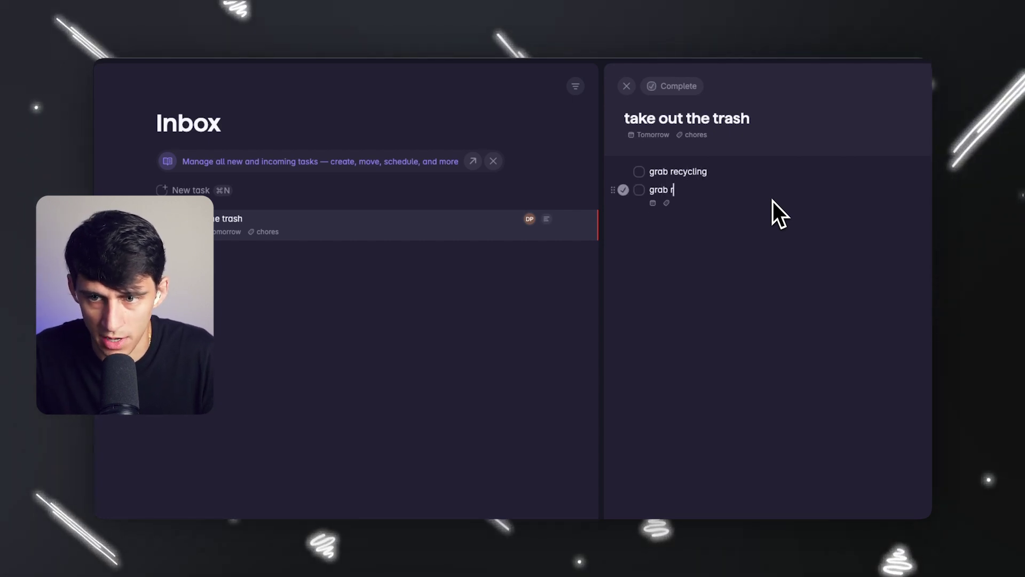
key("BackSpace")
type("trash")
key("Return")
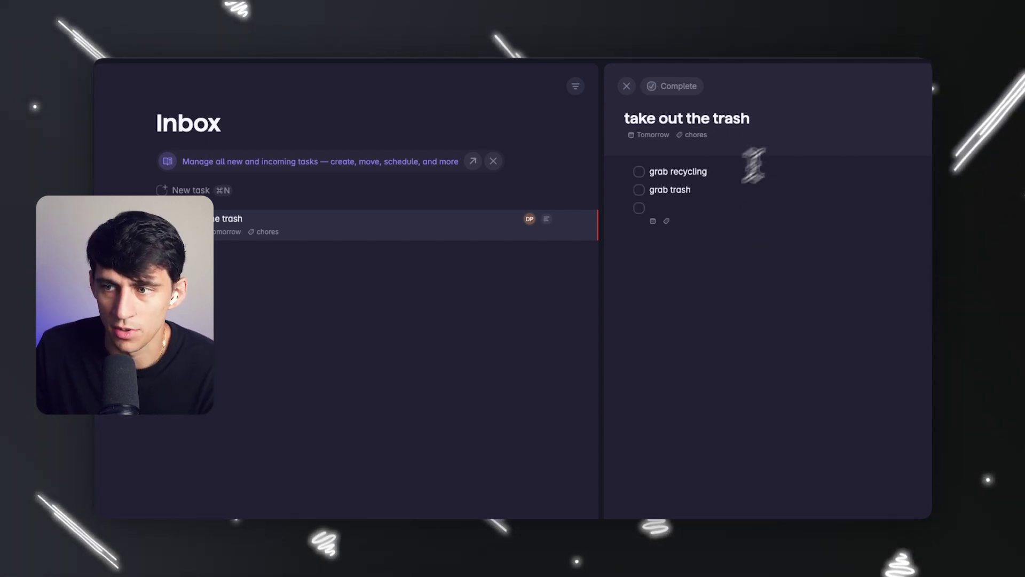
left_click(122, 119)
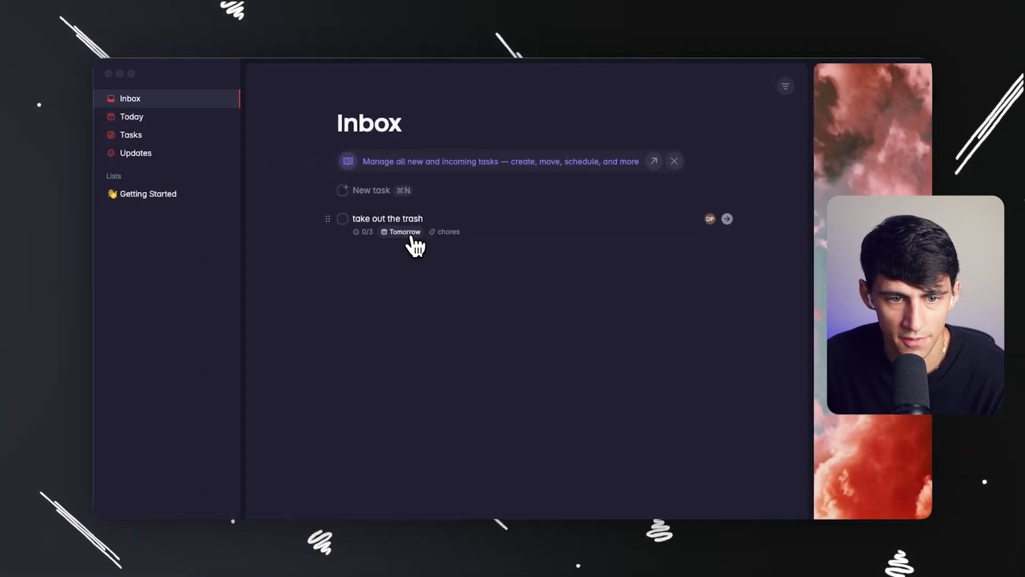
- Set the "take out the trash" task's due date to Today and mark it complete from the Tasks view
left_click(412, 236)
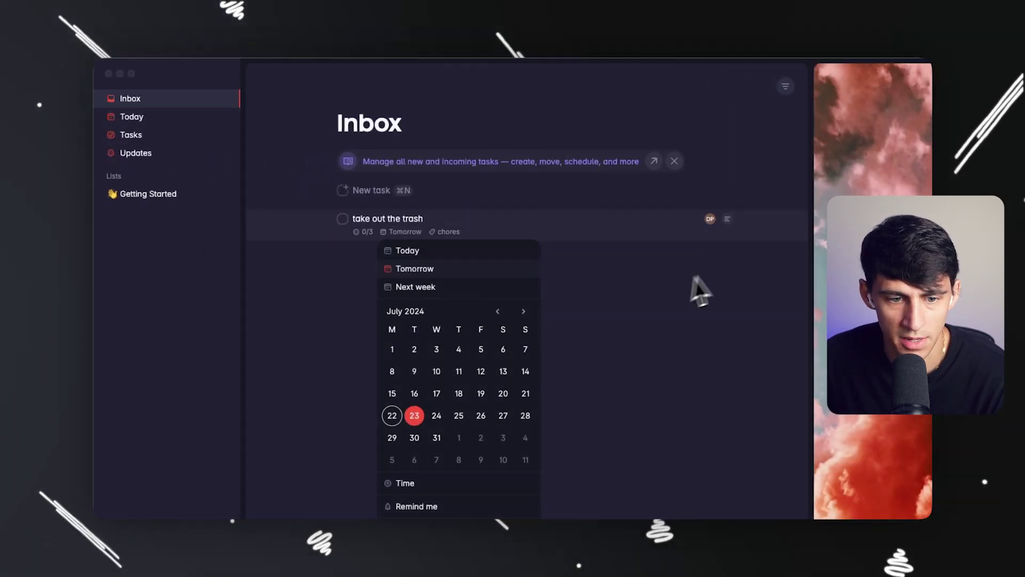
left_click(422, 251)
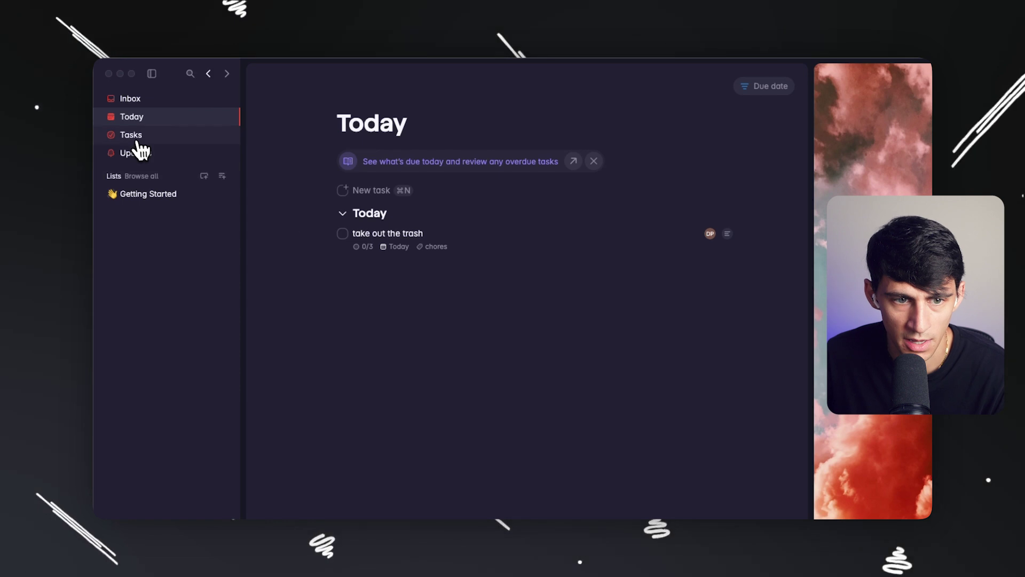
left_click(133, 136)
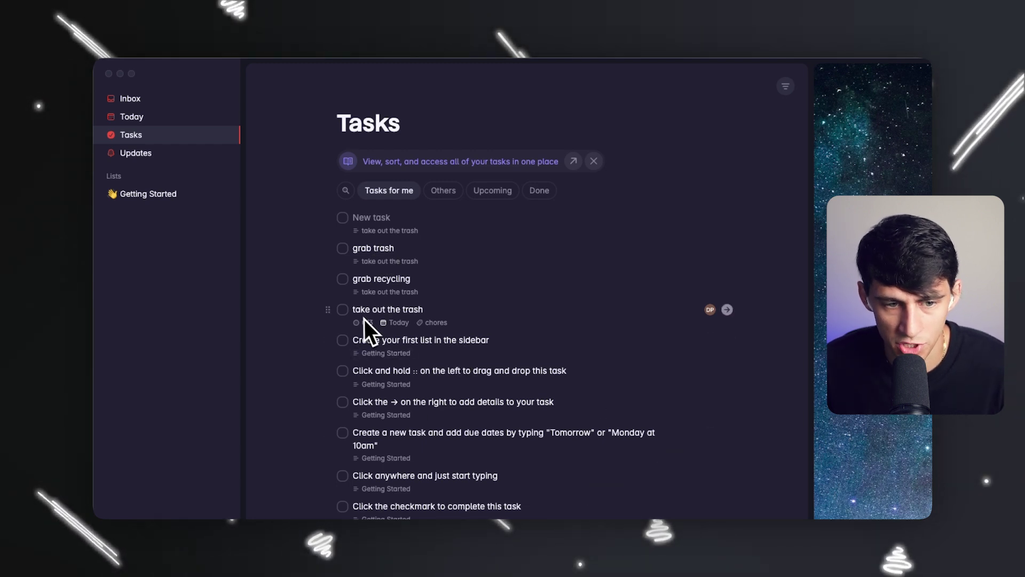
left_click(343, 311)
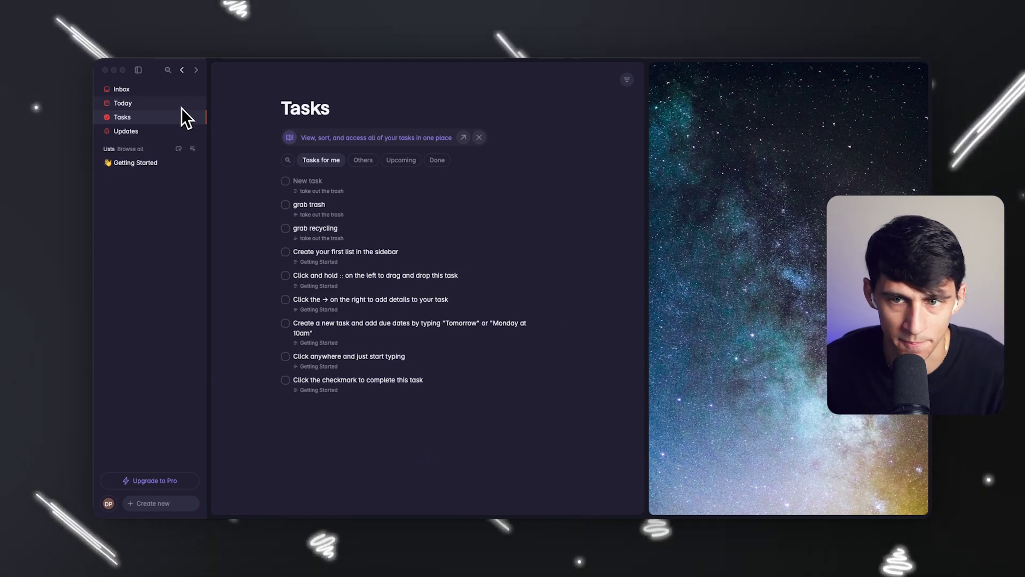
- Try sorting the Tasks view alphabetically, and group its tasks by List instead
left_click(627, 81)
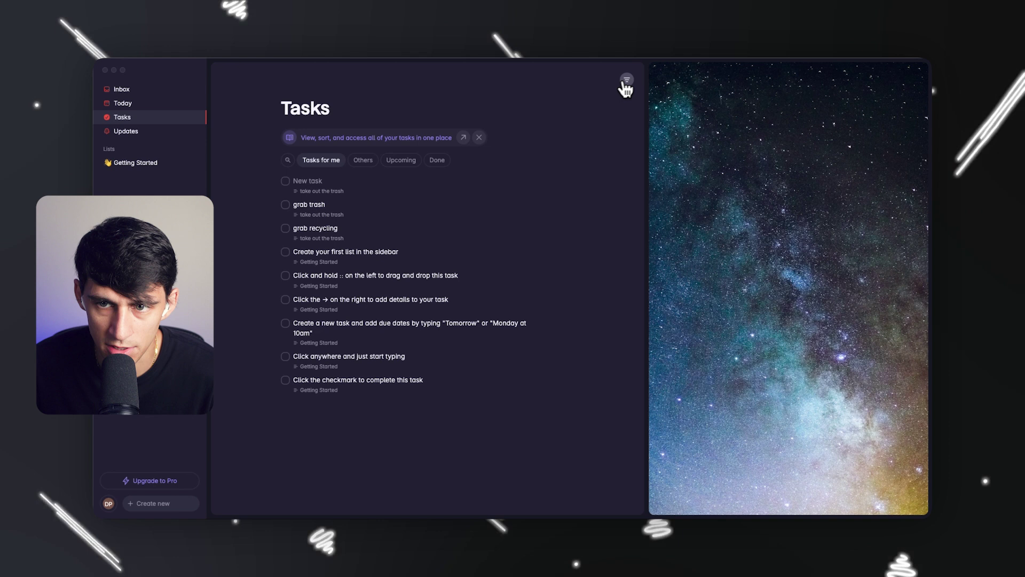
left_click(626, 81)
left_click(627, 81)
left_click(627, 80)
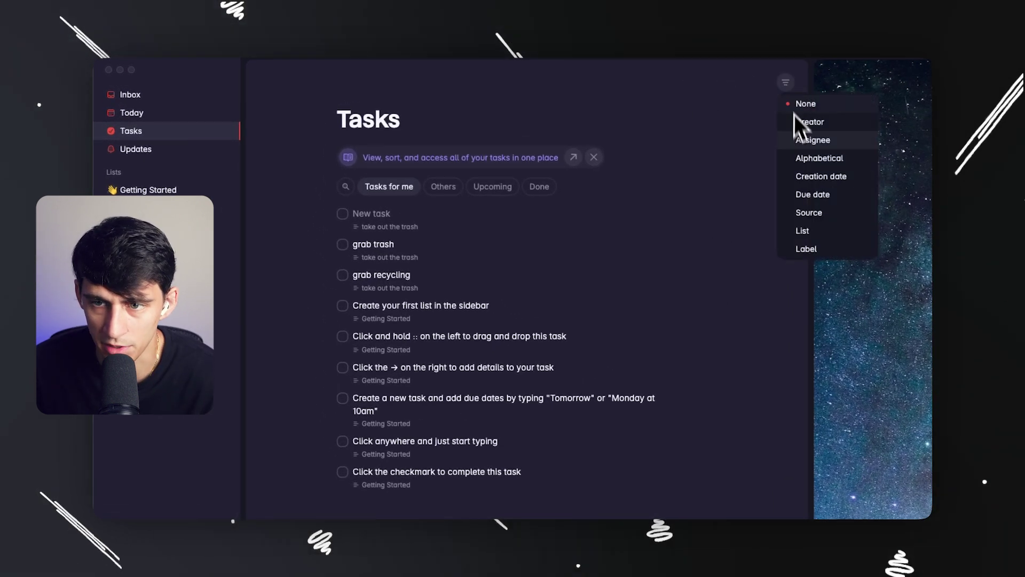
left_click(804, 157)
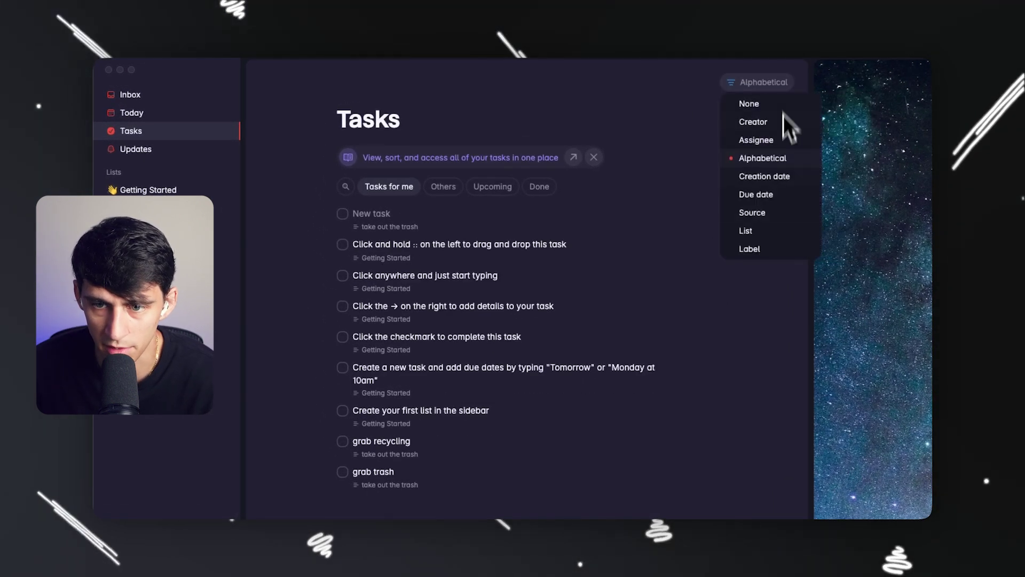
left_click(758, 232)
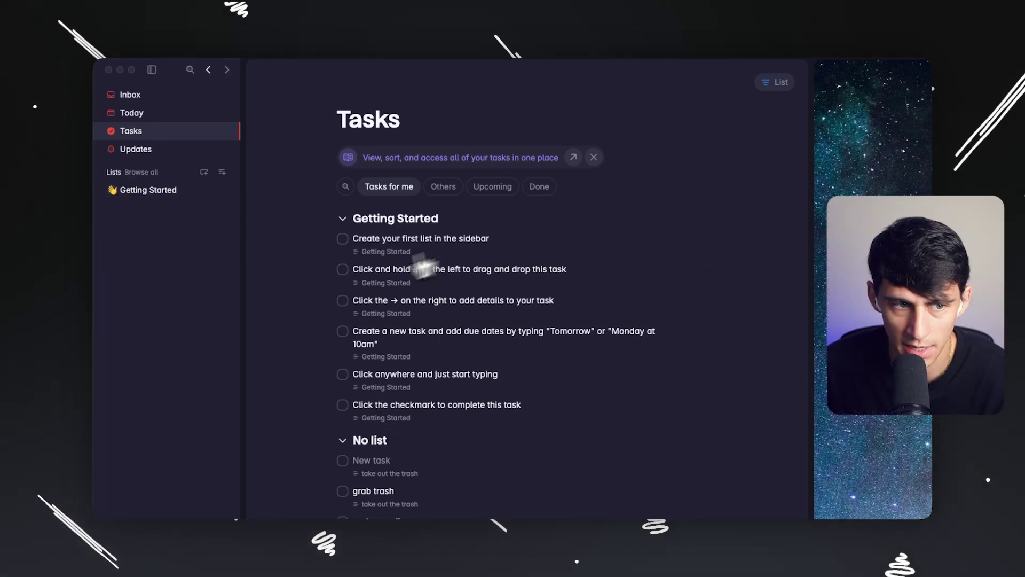
- Open the Getting Started list from the task "Create your first list in the sidebar" and dismiss the Tasks view's tip banner
left_click(377, 257)
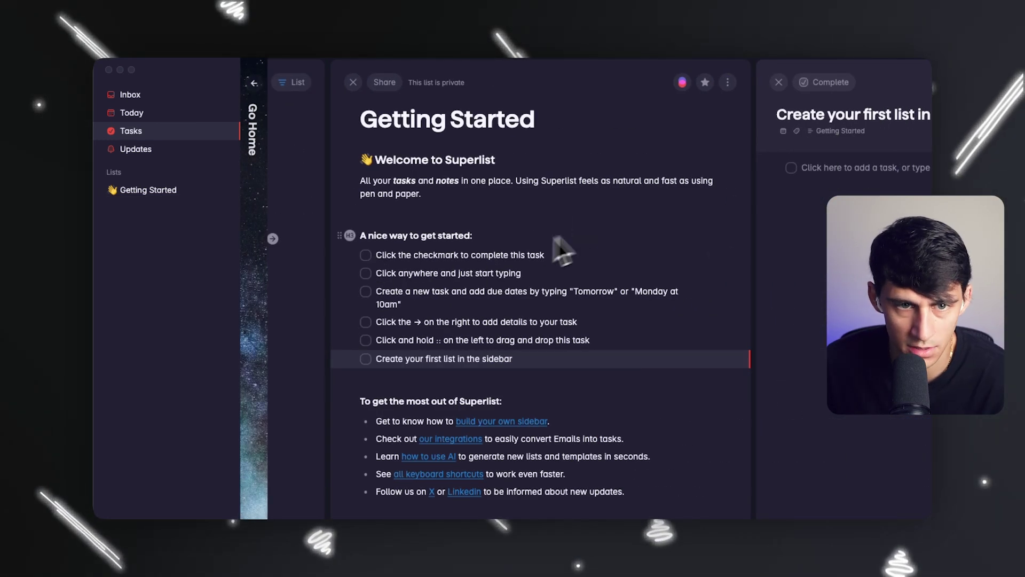
left_click(353, 82)
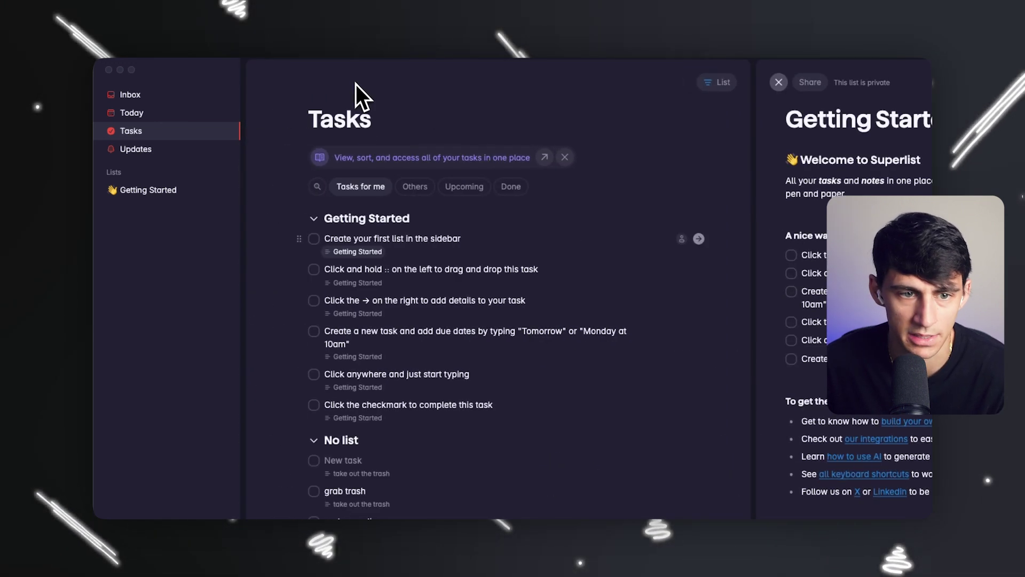
left_click(565, 157)
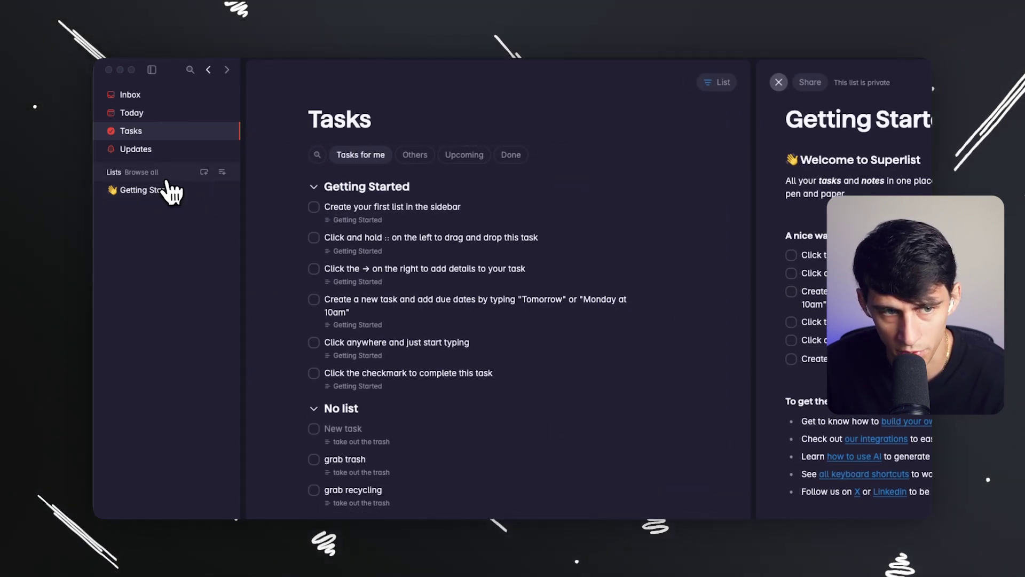
- Create a folder named "Recurring Chores" and place a new list named "Gross Chores" inside it
left_click(204, 172)
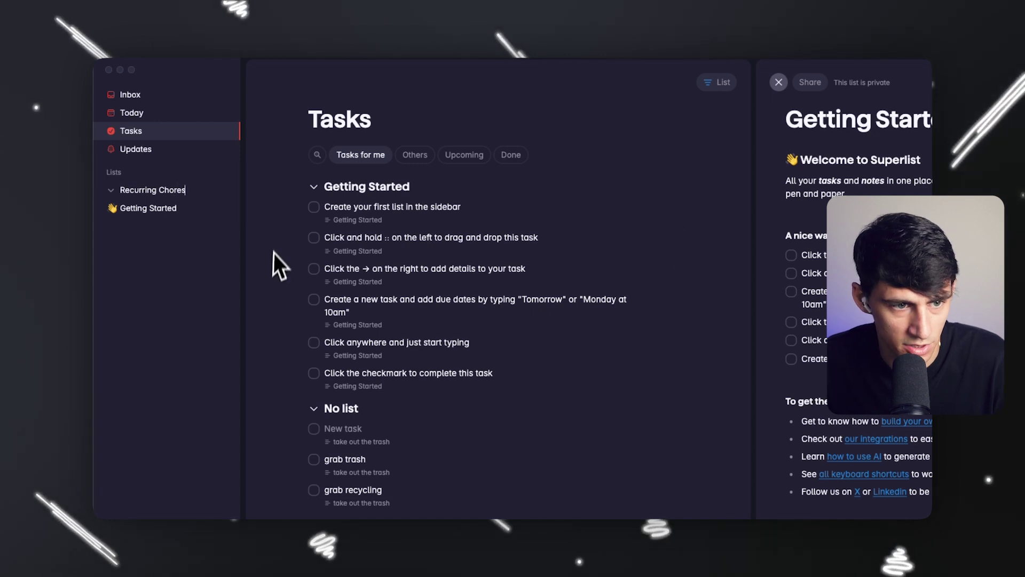
left_click(222, 172)
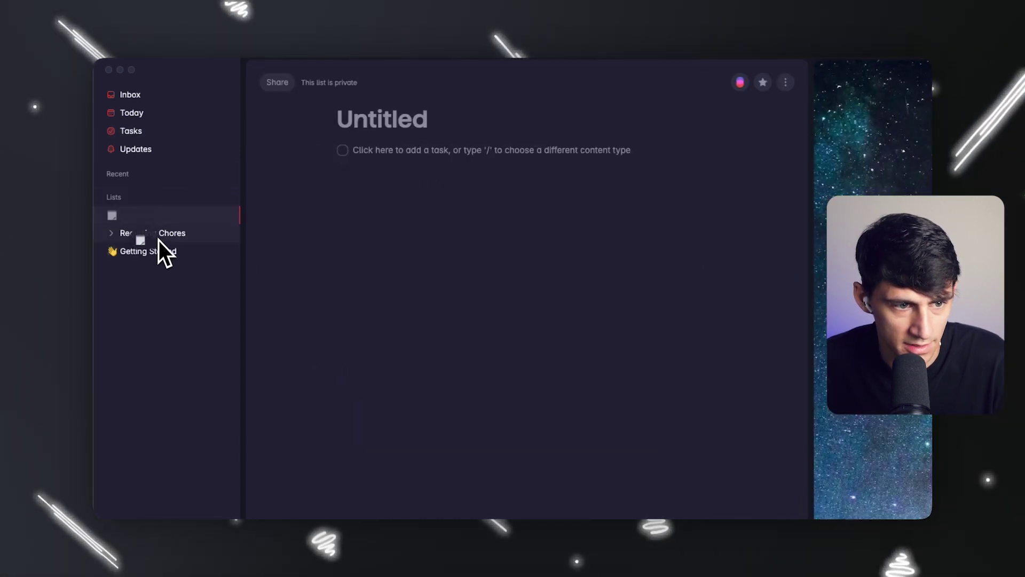
left_click_drag(159, 241, 159, 242)
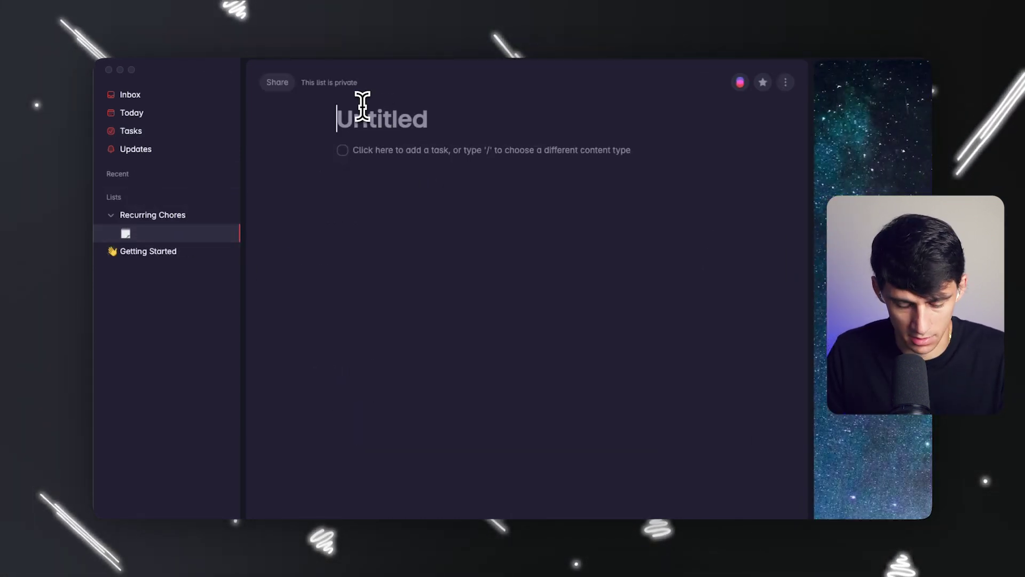
type("Gross Chores")
- Add the task "Take out the trash" to the Gross Chores list, repeating weekly on Wednesday
left_click(423, 157)
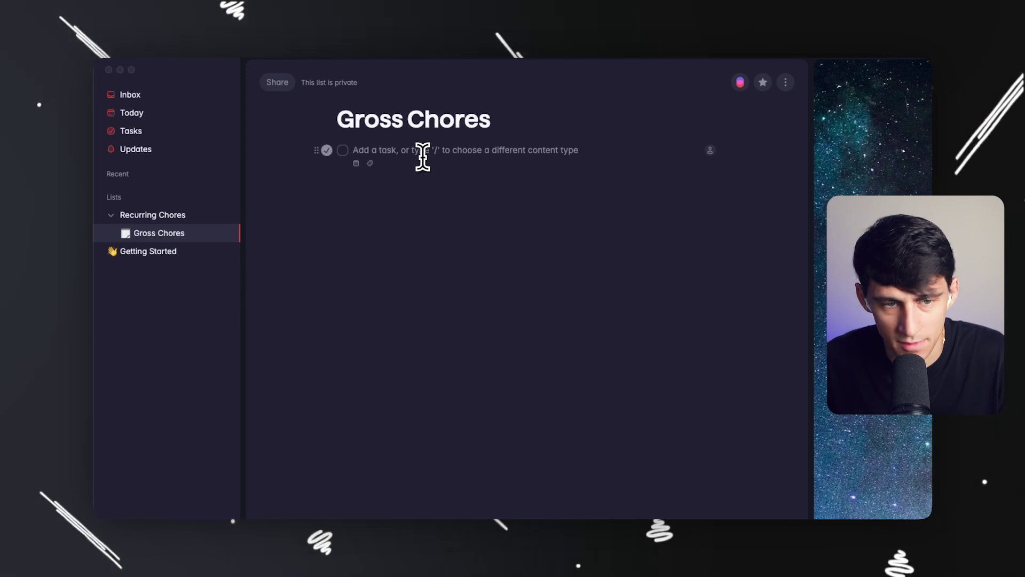
type("/")
key("Return")
type("Take out")
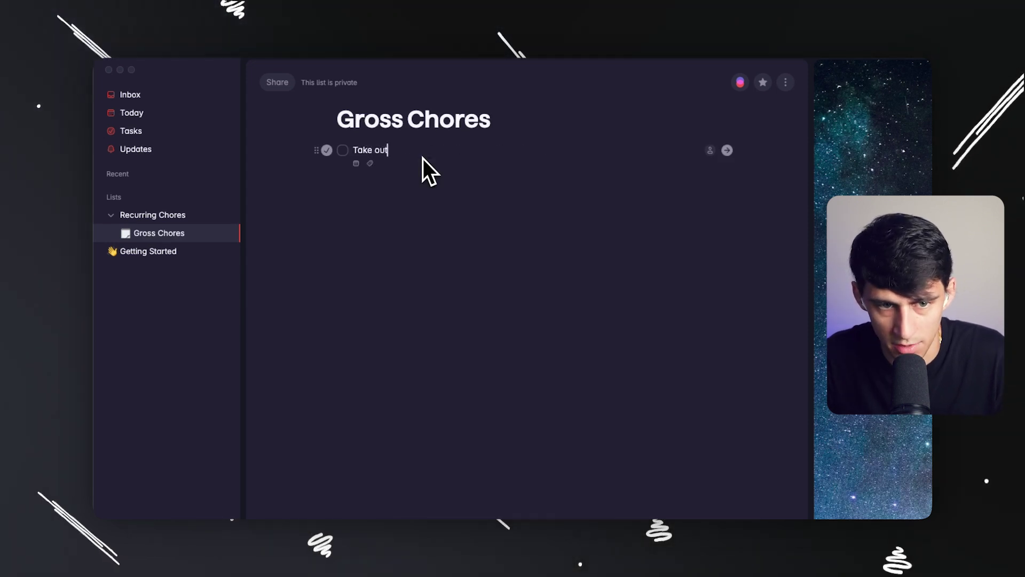
type(" the trash every wednesday")
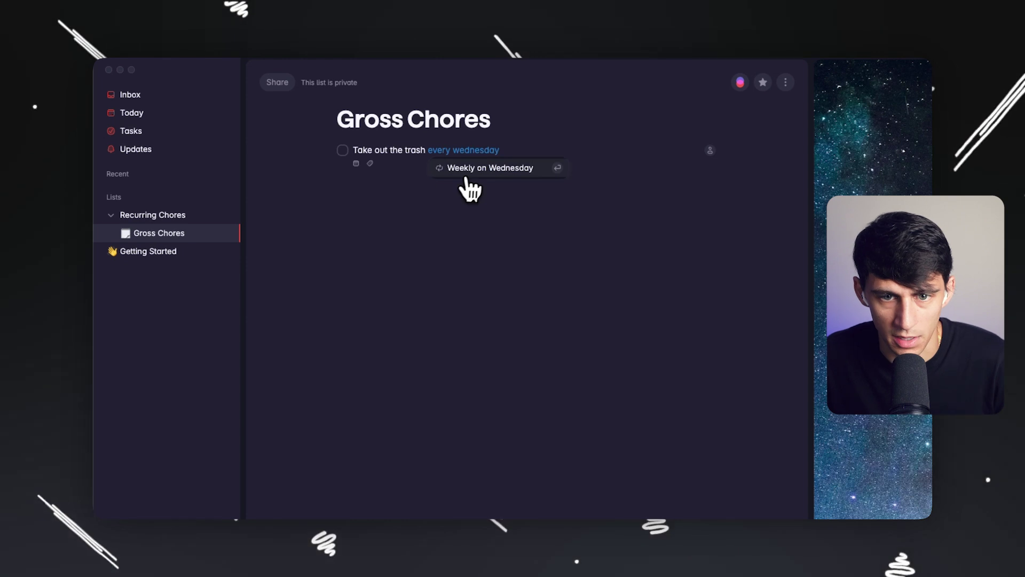
left_click(489, 169)
left_click(387, 164)
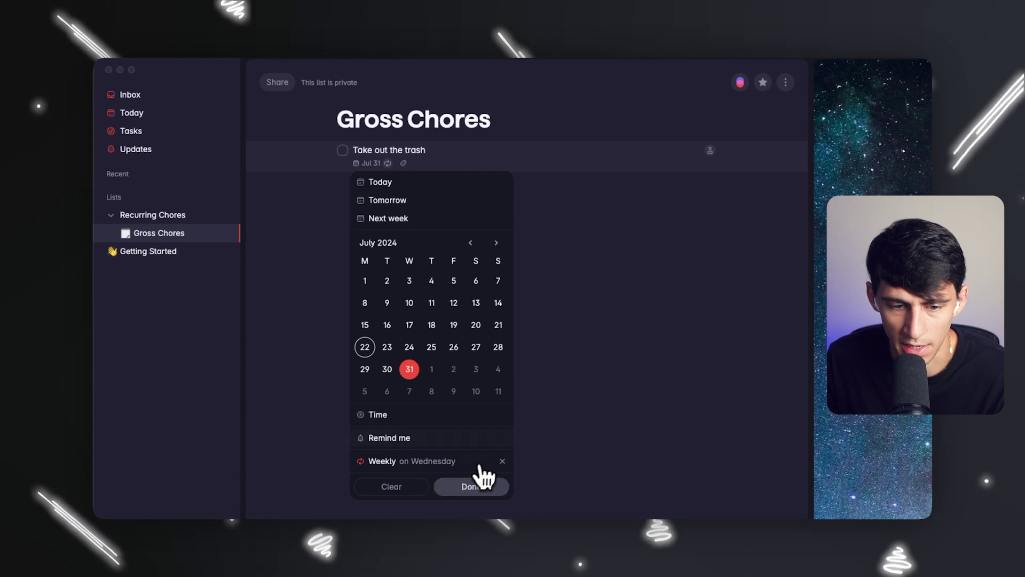
left_click(448, 488)
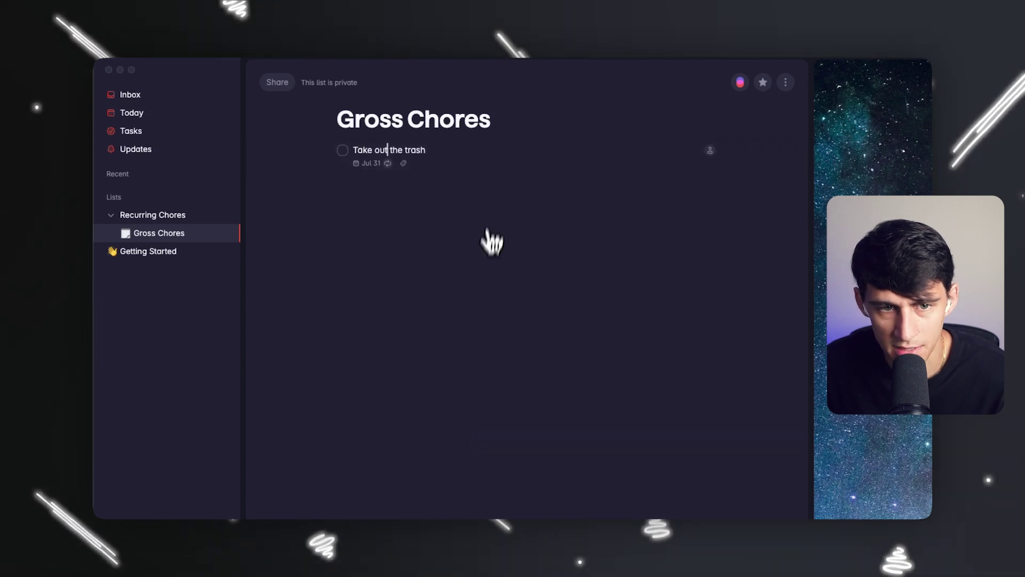
- Complete the current occurrence of the recurring "Take out the trash" task and set its due date to Today
left_click(485, 155)
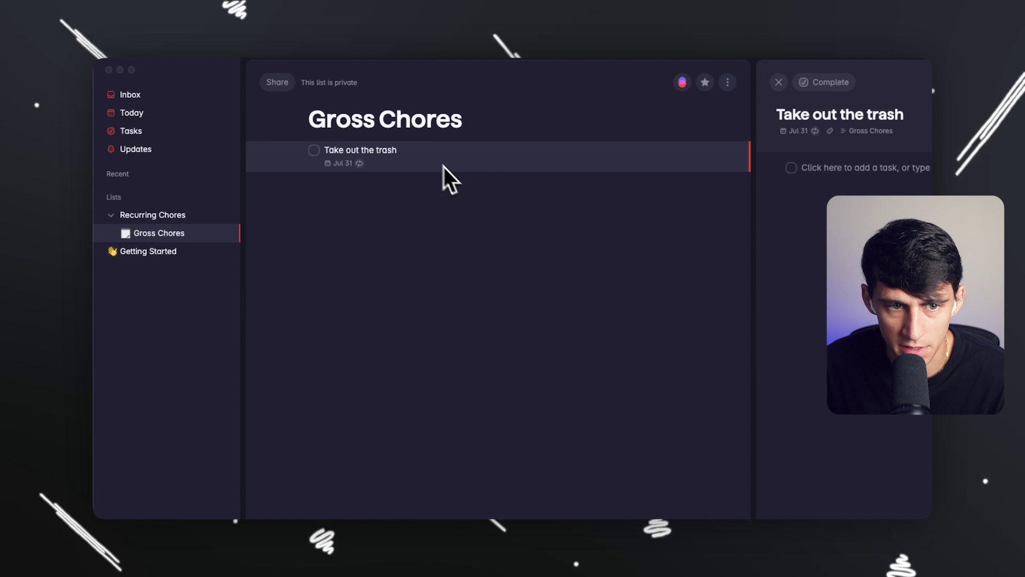
left_click(315, 154)
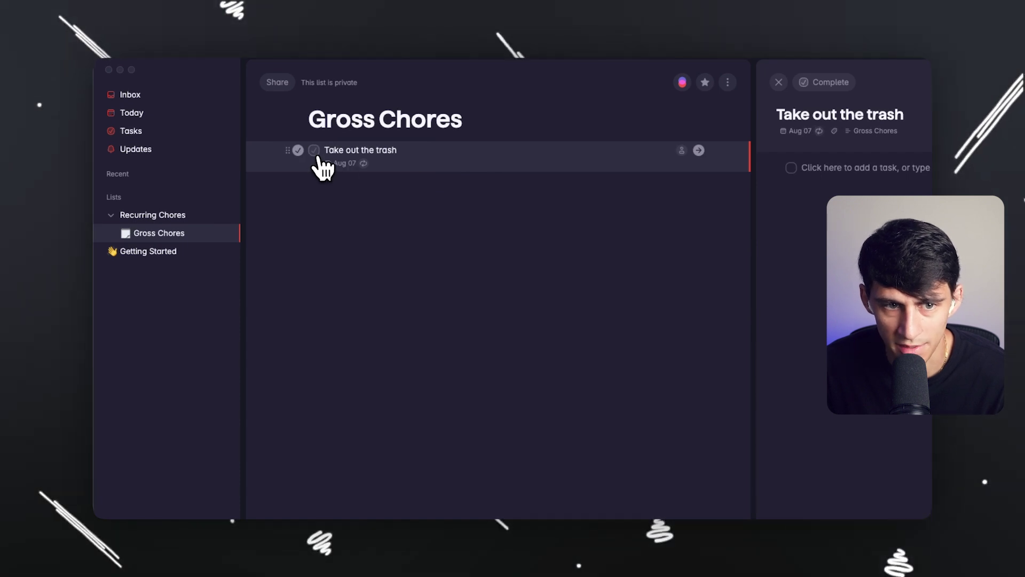
left_click(353, 167)
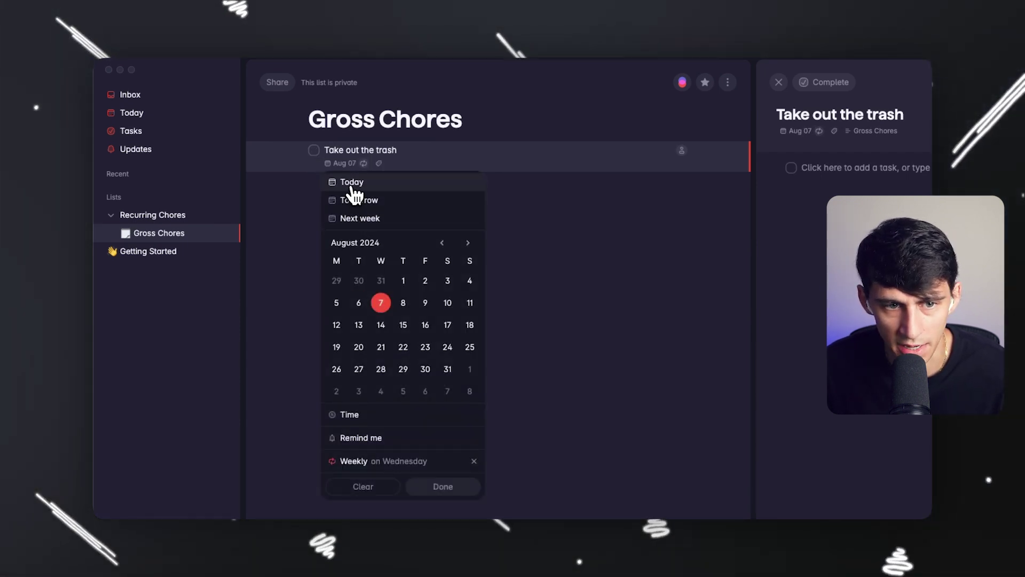
left_click(350, 182)
- Open the Today view and group its tasks by List
left_click(135, 114)
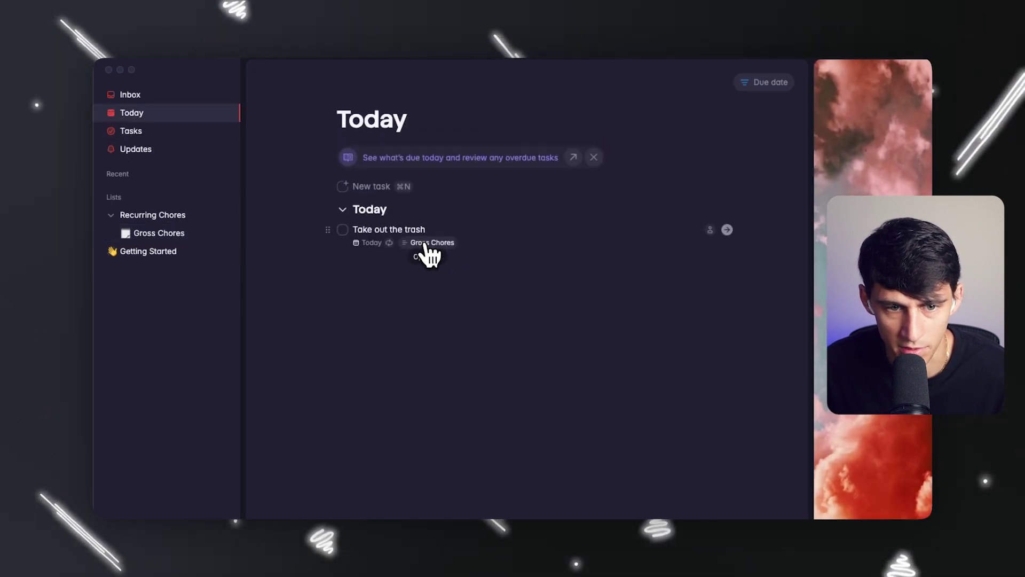
left_click(766, 83)
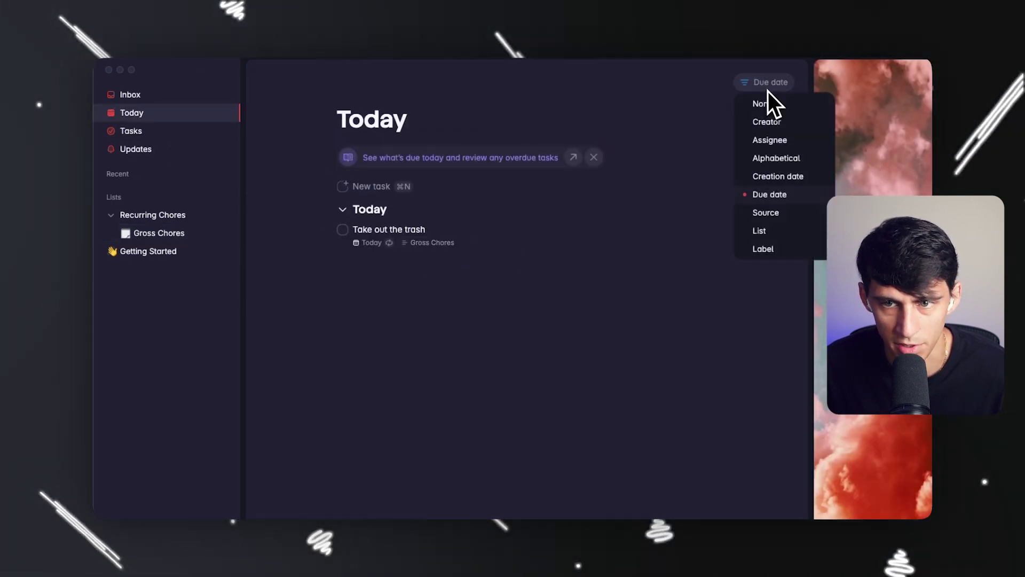
left_click(774, 232)
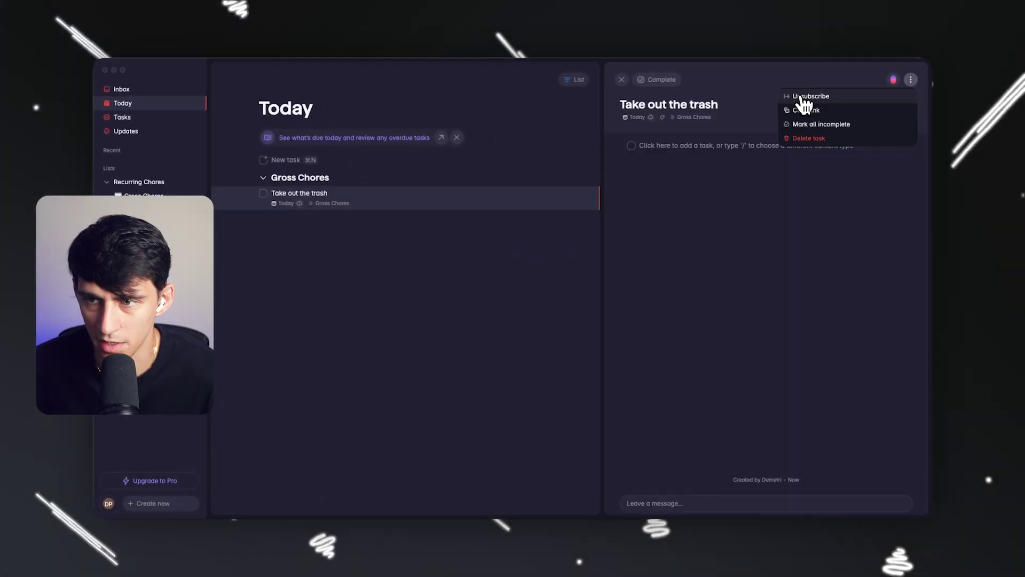
- Unsubscribe from the "Take out the trash" task and review its remaining task options
left_click(907, 84)
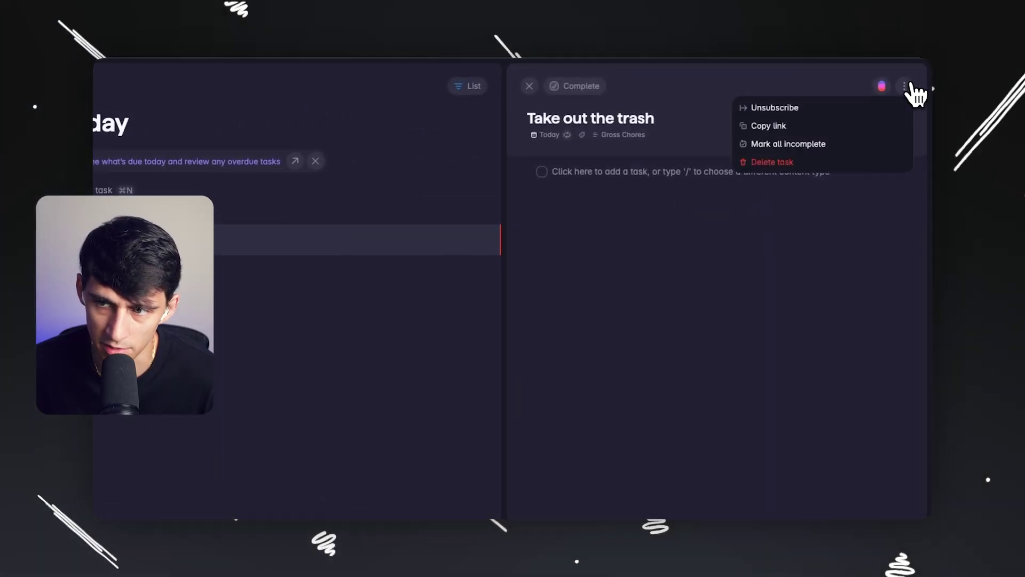
left_click(827, 109)
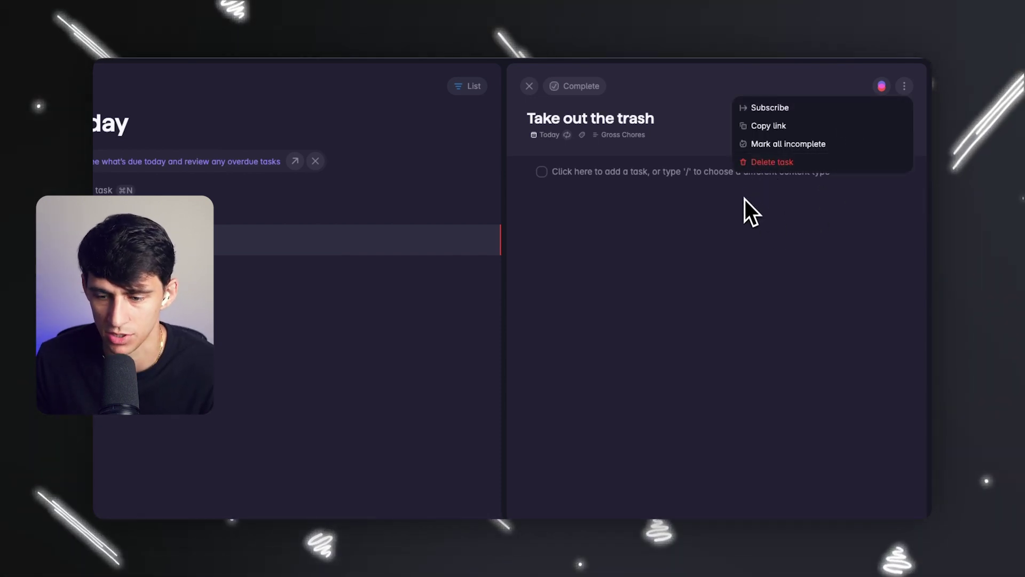
left_click(904, 86)
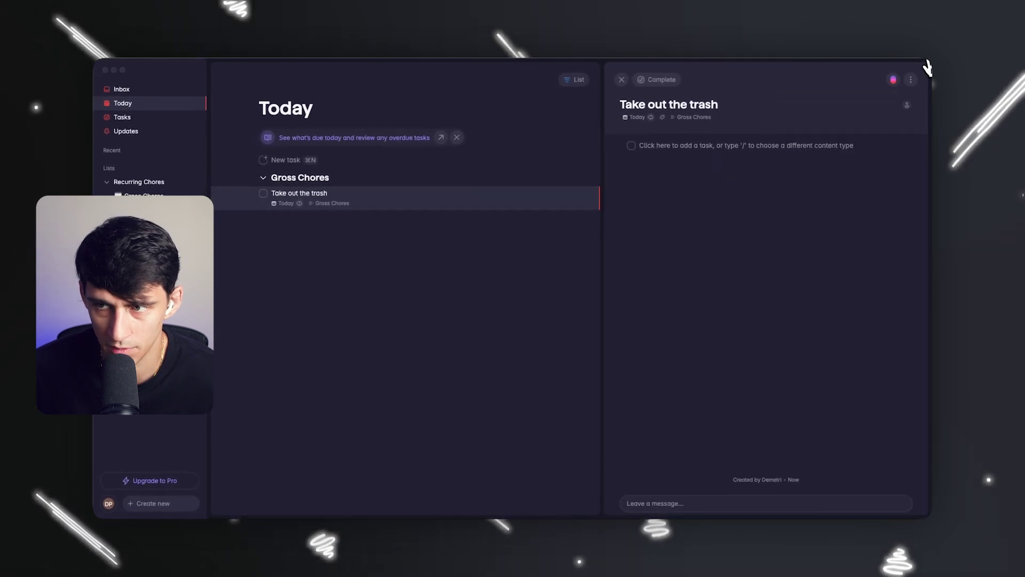
left_click(911, 80)
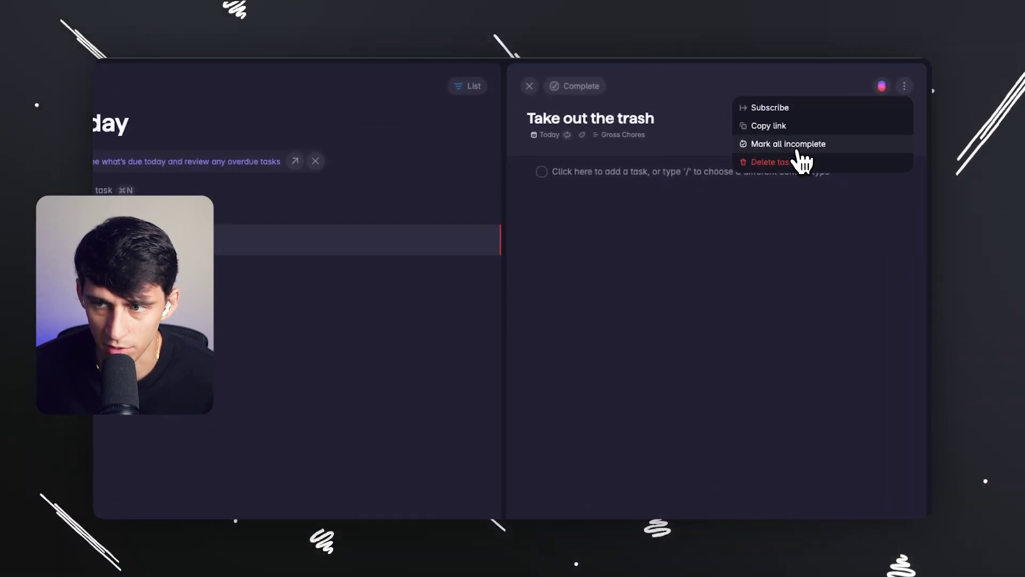
key("Escape")
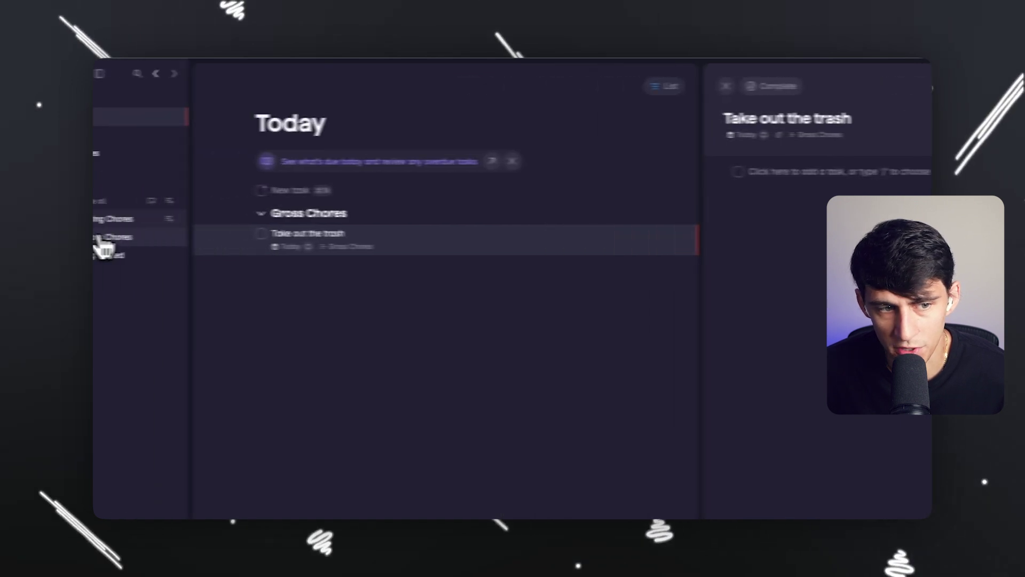
- Open the Gross Chores list and collapse the Recurring Chores folder and the Recent section
left_click(152, 237)
left_click(139, 218)
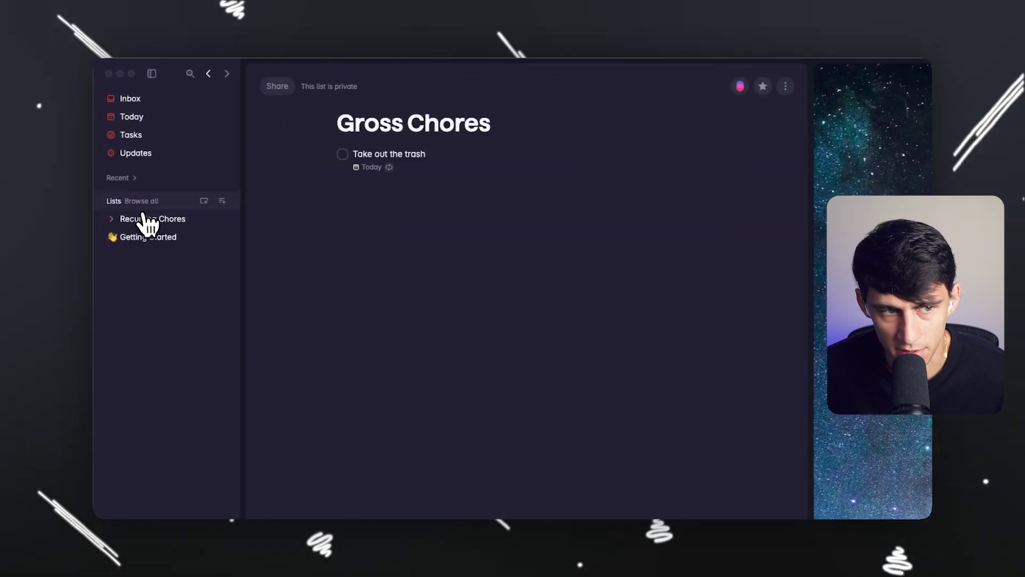
left_click(136, 179)
- Go back through the previously visited views to the Tasks view with the Getting Started list open
left_click(213, 73)
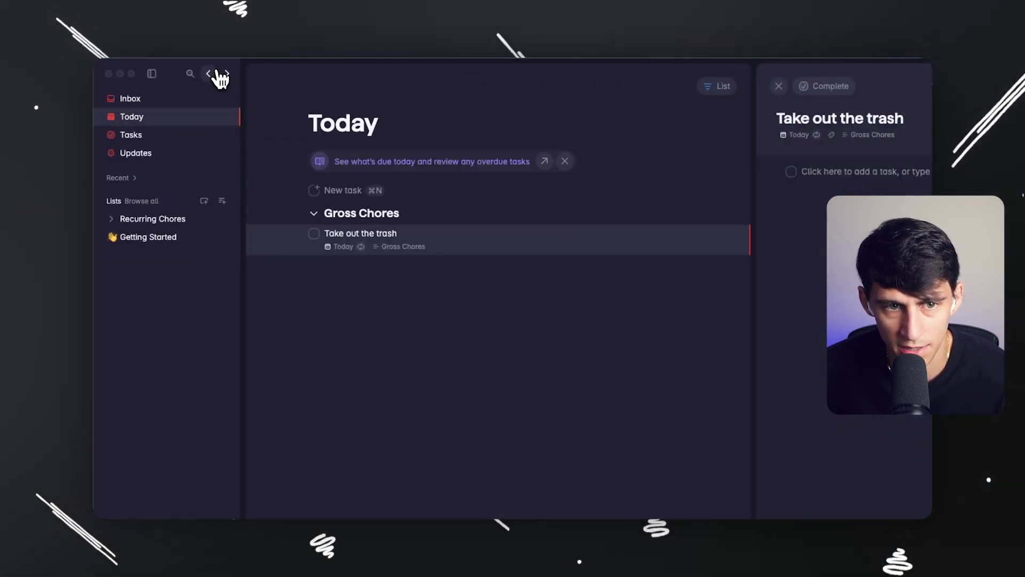
left_click(214, 74)
left_click(213, 74)
left_click(209, 74)
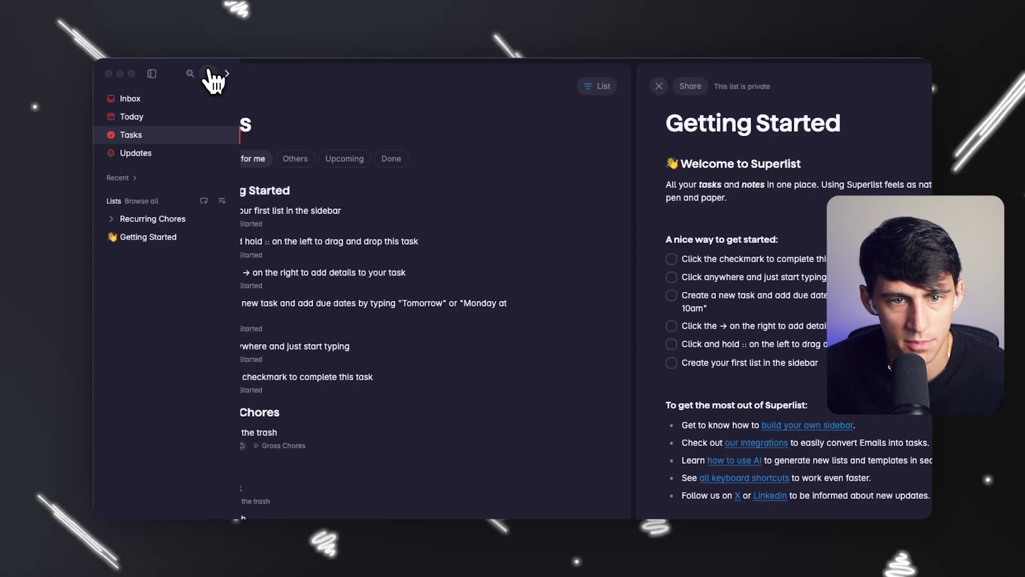
- Go back through the previously visited views to the Inbox with the completed "take out the trash" task open
left_click(211, 74)
left_click(213, 74)
left_click(213, 74)
left_click(213, 73)
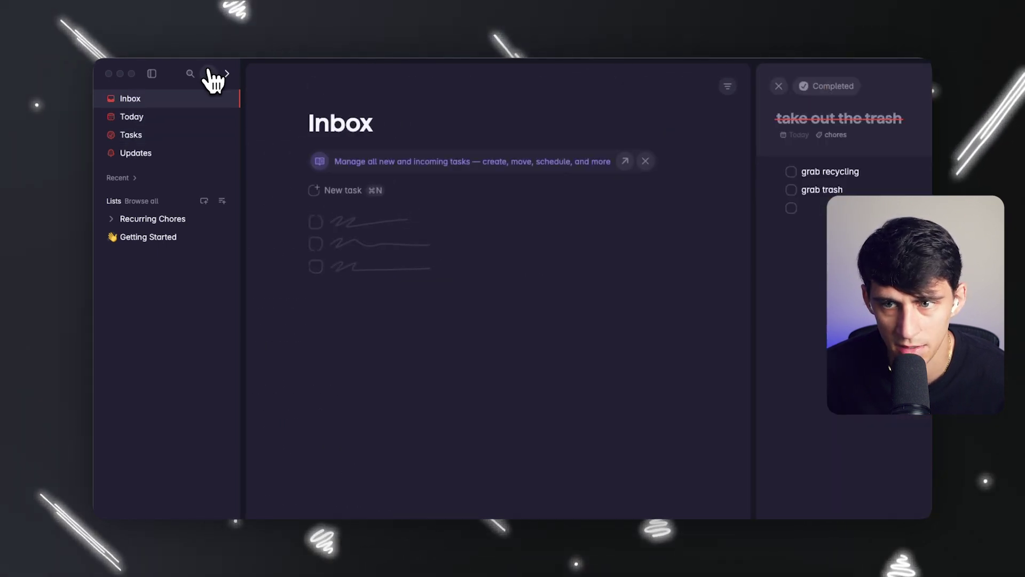
left_click(213, 74)
- Mark the "take out the trash" task incomplete and check off its "grab recycling" and "grab trash" subtasks
left_click(906, 87)
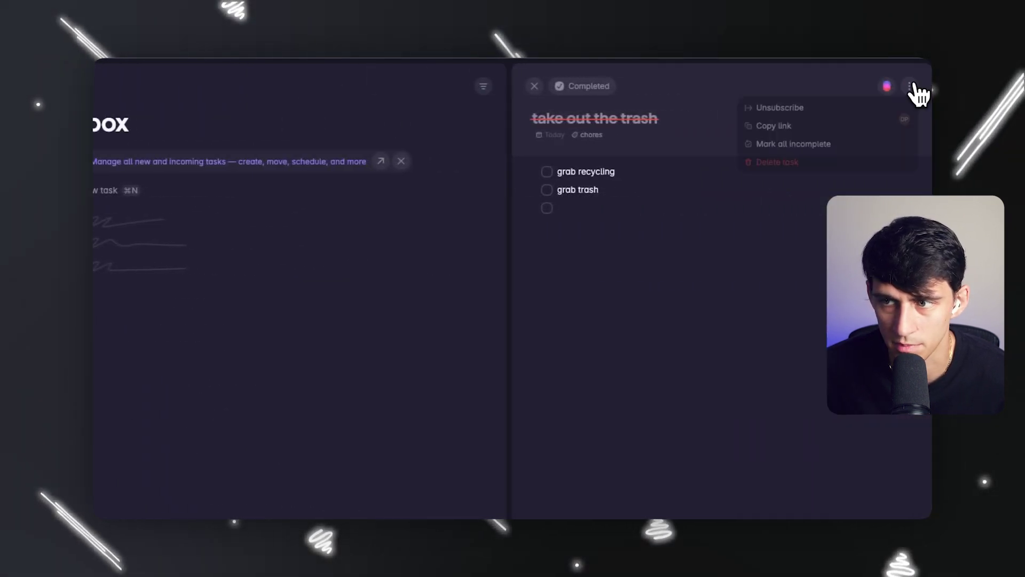
left_click(817, 142)
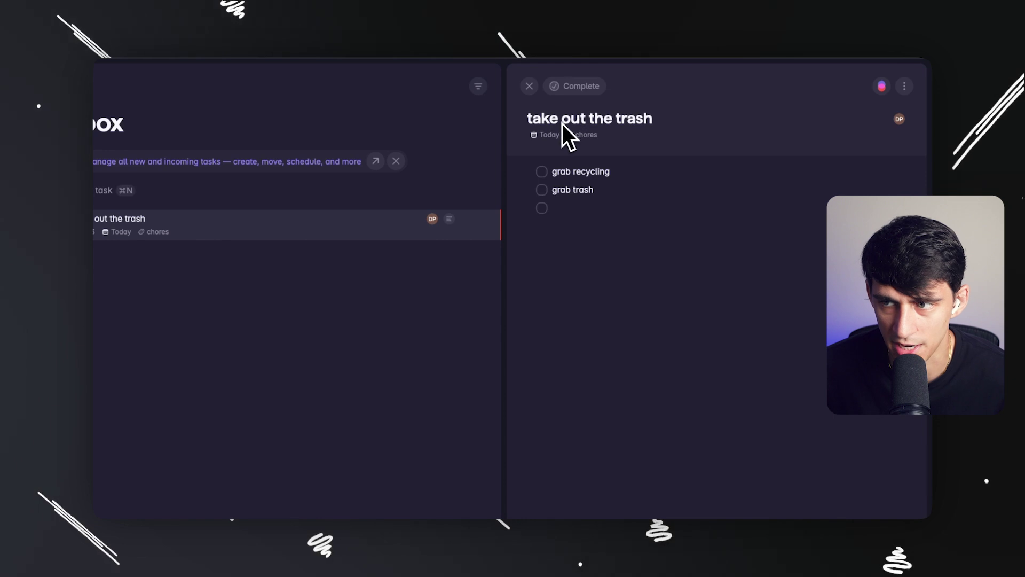
left_click(541, 171)
left_click(541, 189)
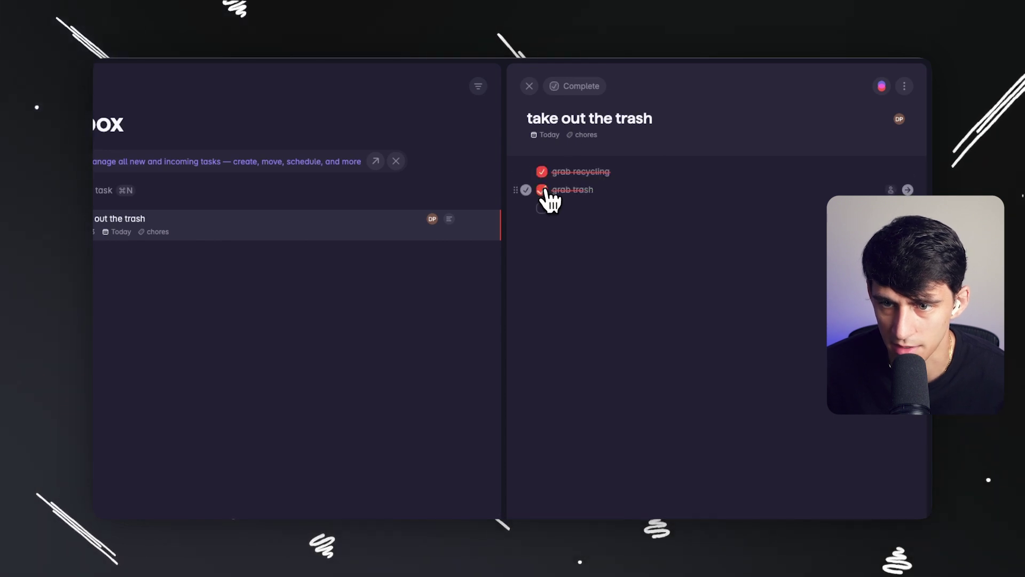
- Mark all subtasks of "take out the trash" incomplete and complete the task itself
left_click(904, 87)
left_click(822, 144)
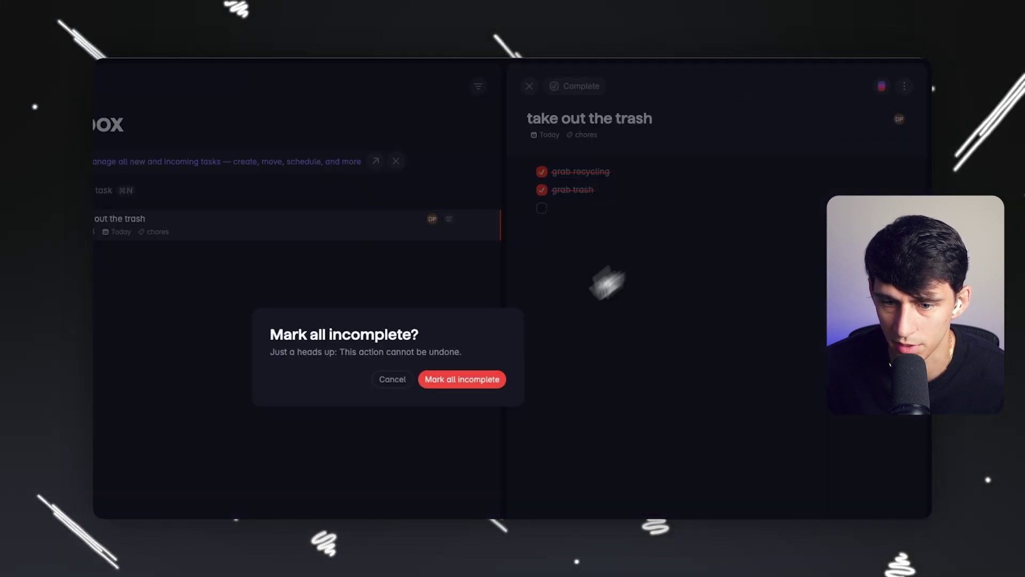
key("Return")
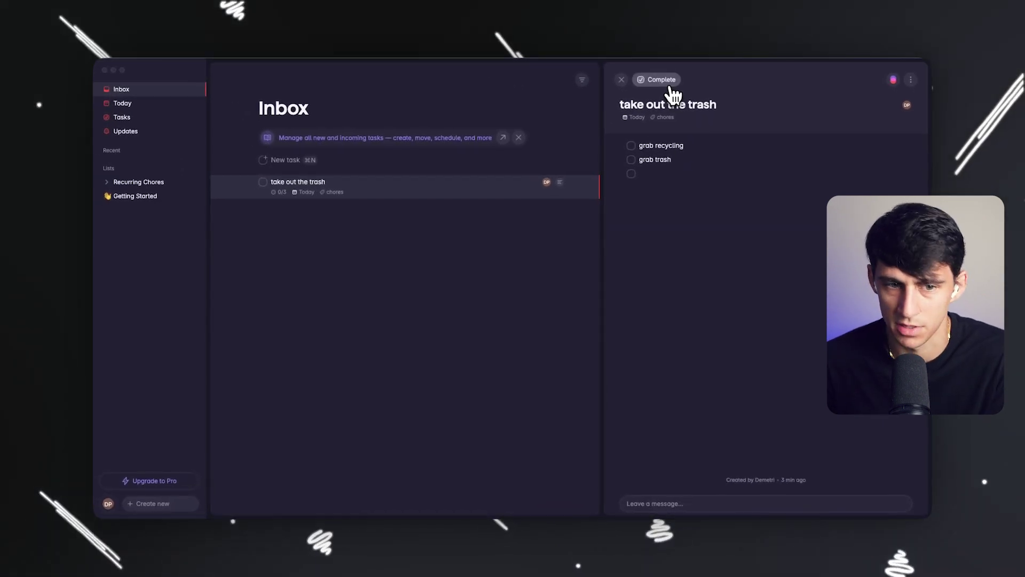
left_click(671, 89)
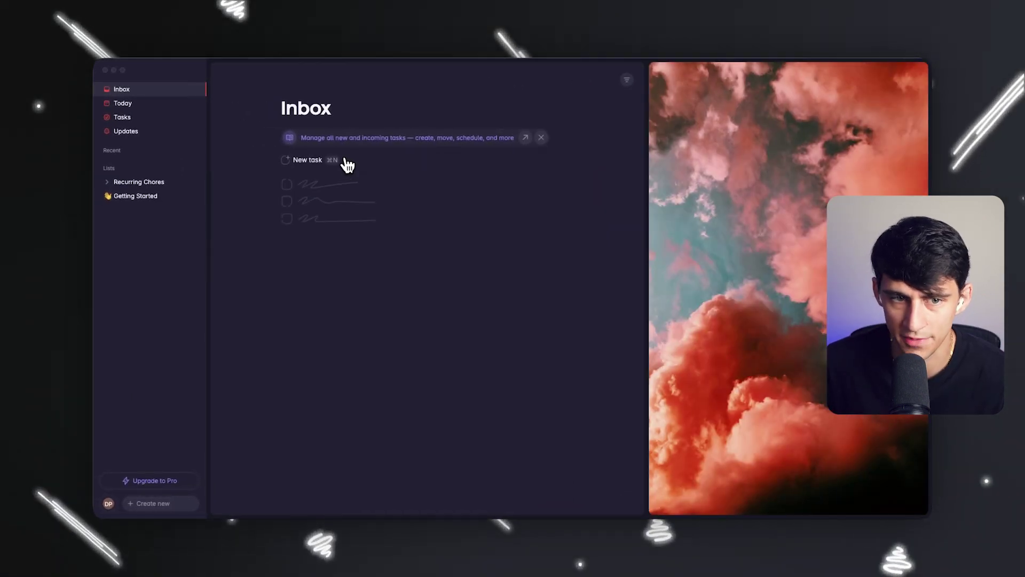
- Look at the Inbox's new task entry and the untitled task under No list in the Tasks view
left_click(348, 163)
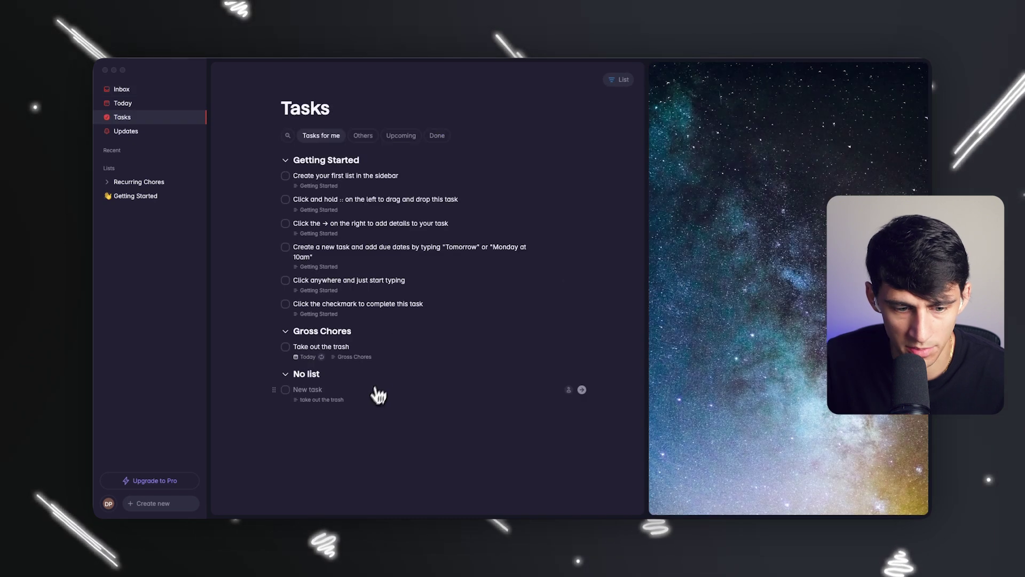
left_click(369, 395)
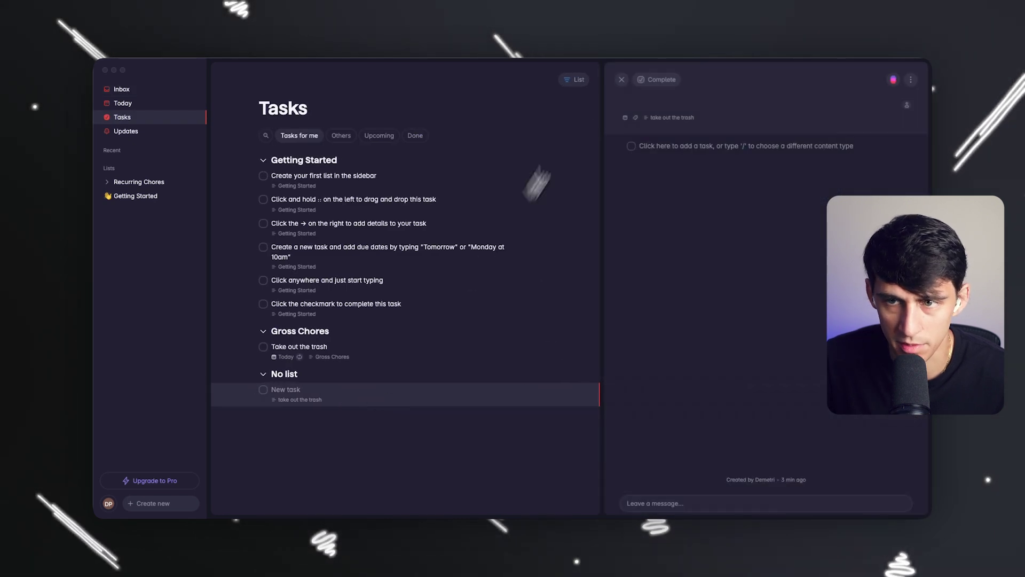
left_click(622, 79)
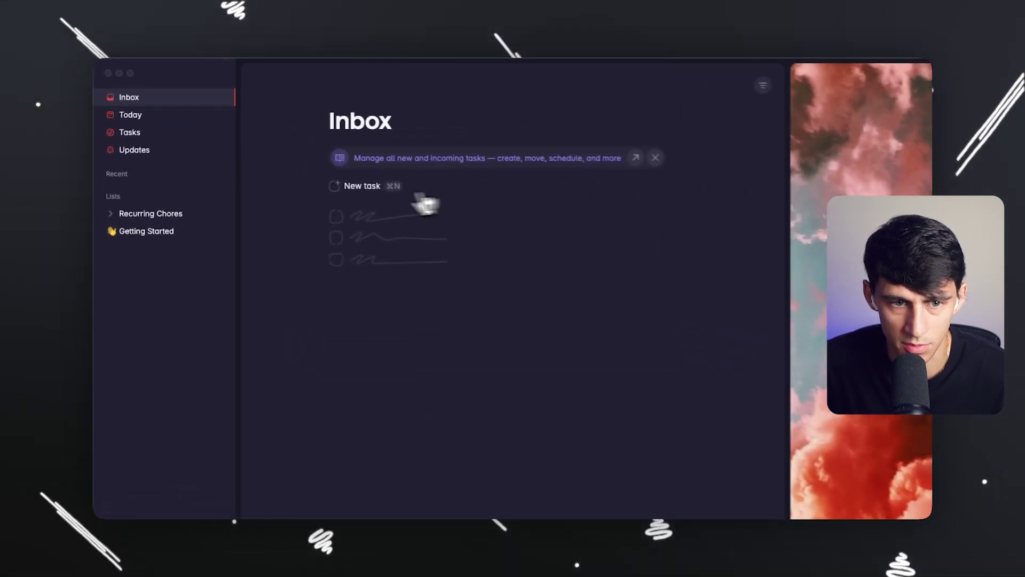
left_click(363, 191)
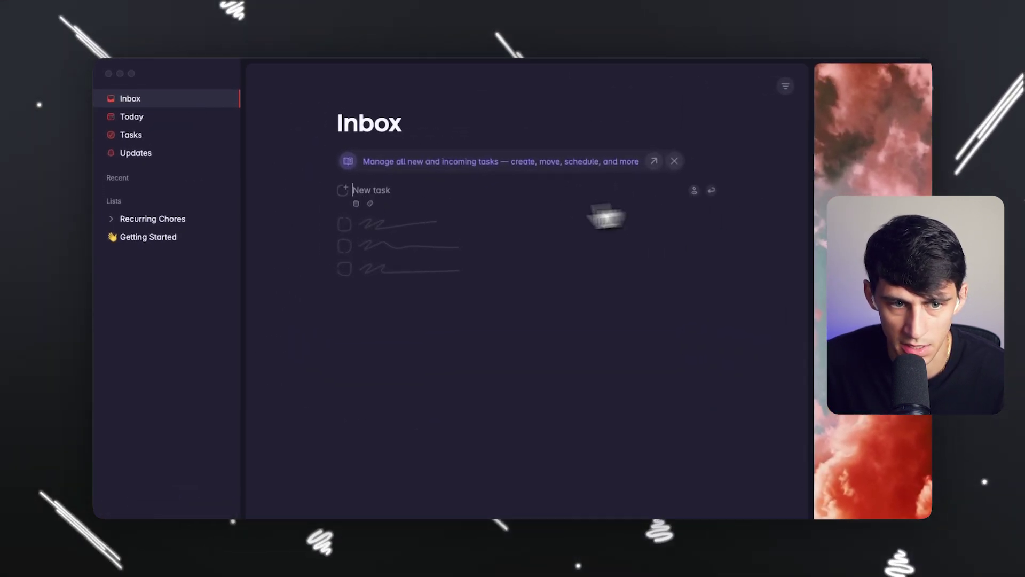
left_click(551, 364)
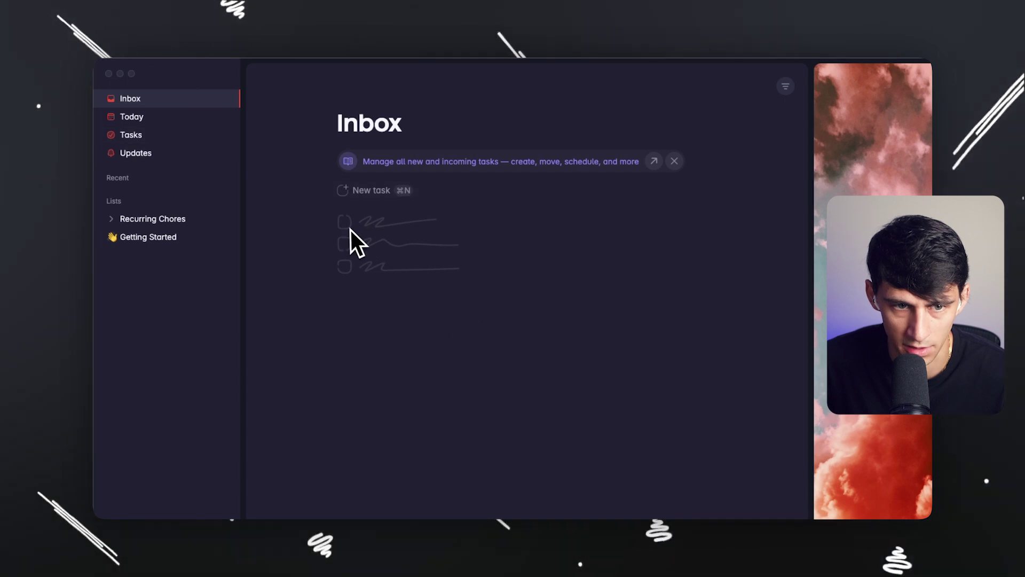
- Visit the Today view, and open the Gross Chores list inside the Recurring Chores folder
left_click(131, 117)
left_click(145, 219)
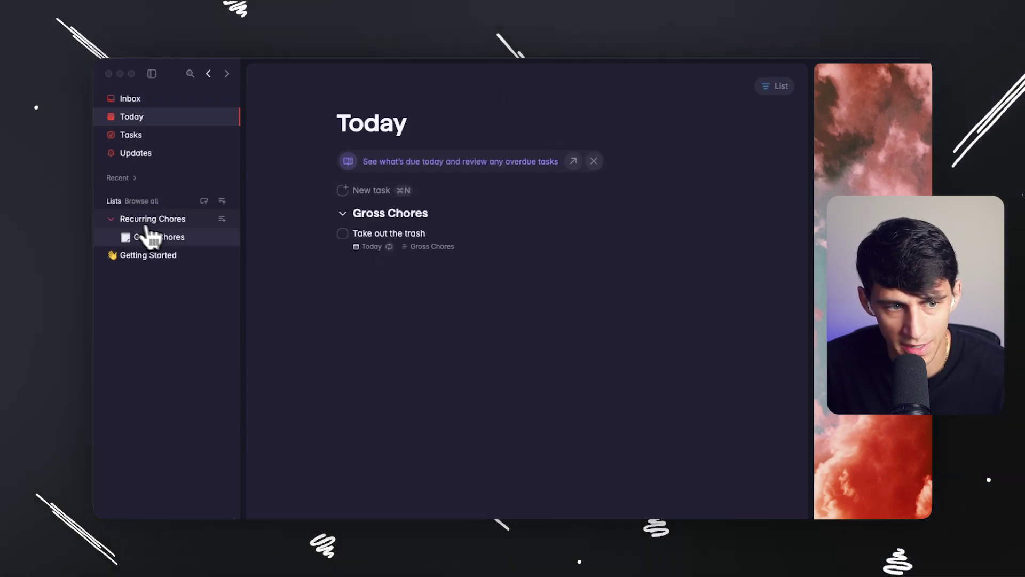
left_click(172, 239)
- Create a new list titled "Notes"
left_click(231, 201)
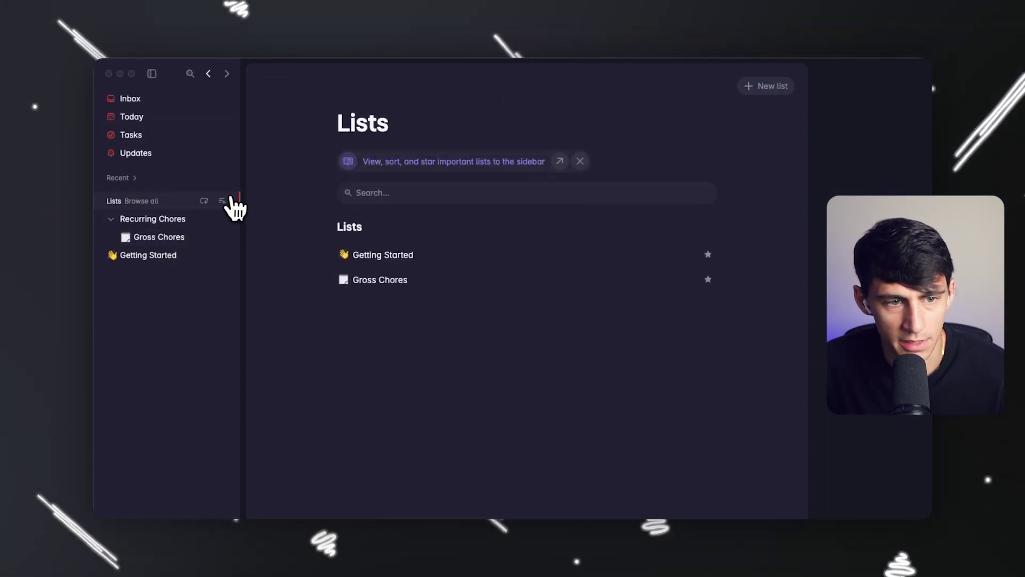
left_click(222, 201)
type("Notes")
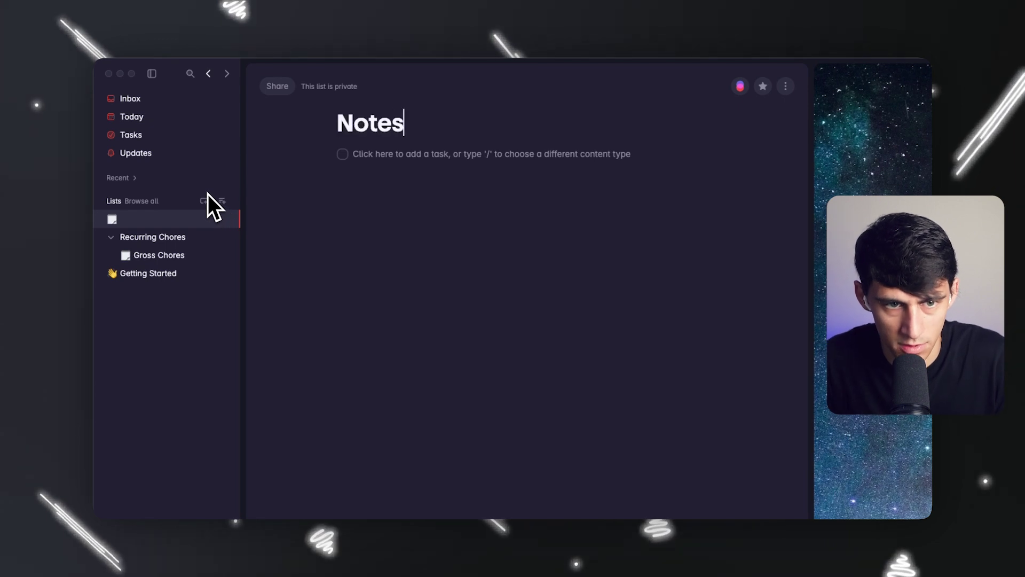
- Search the emoji picker for "pen" and set a pen emoji as the Notes list's icon
left_click(113, 220)
type("write")
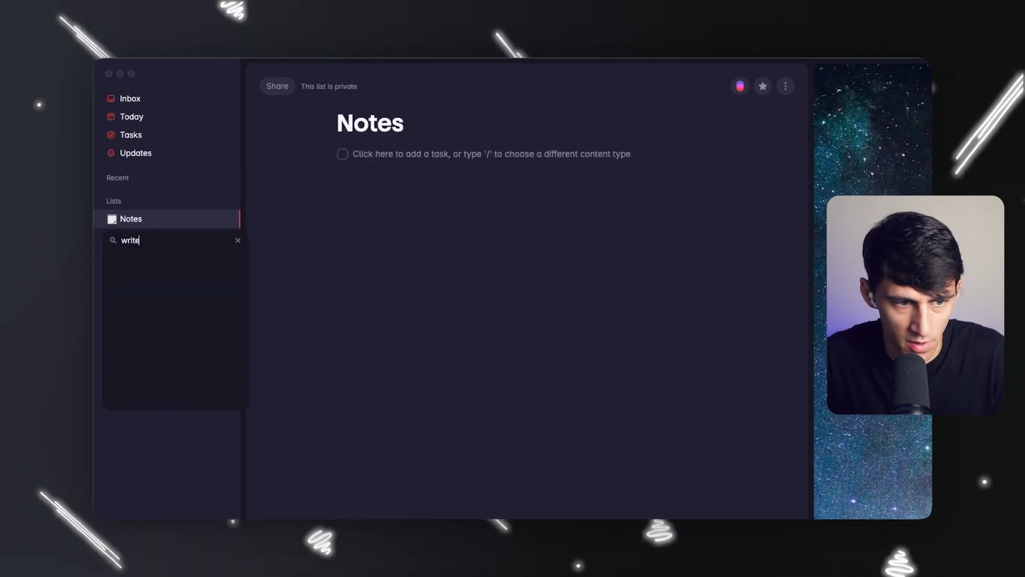
key("BackSpace")
key("BackSpace")
key("BackSpace")
key("BackSpace")
key("BackSpace")
type("pad")
key("BackSpace")
key("BackSpace")
type("en")
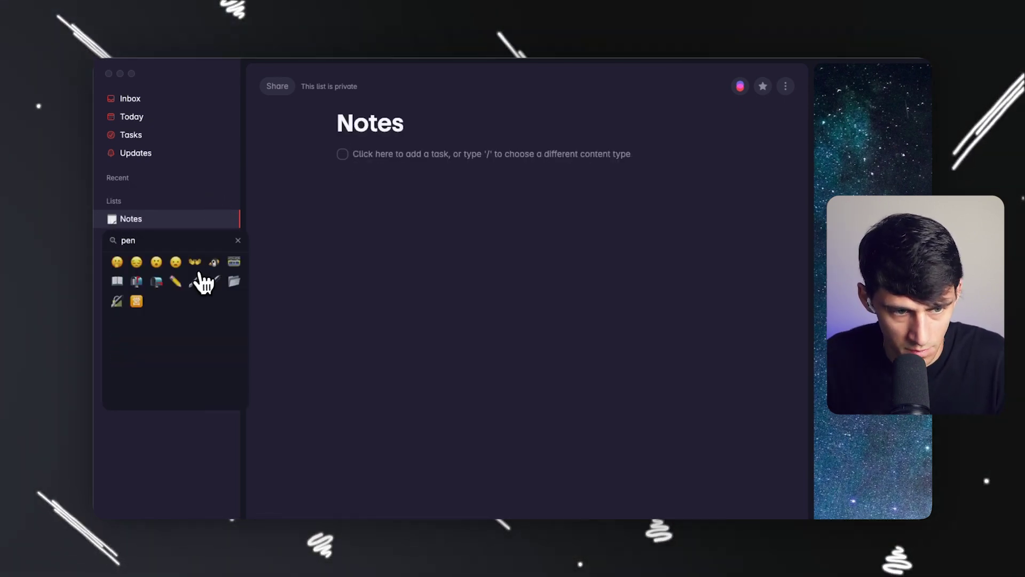
left_click(196, 280)
- Add a Heading 3 reading "Section Here" as the first block of the Notes list
left_click(468, 167)
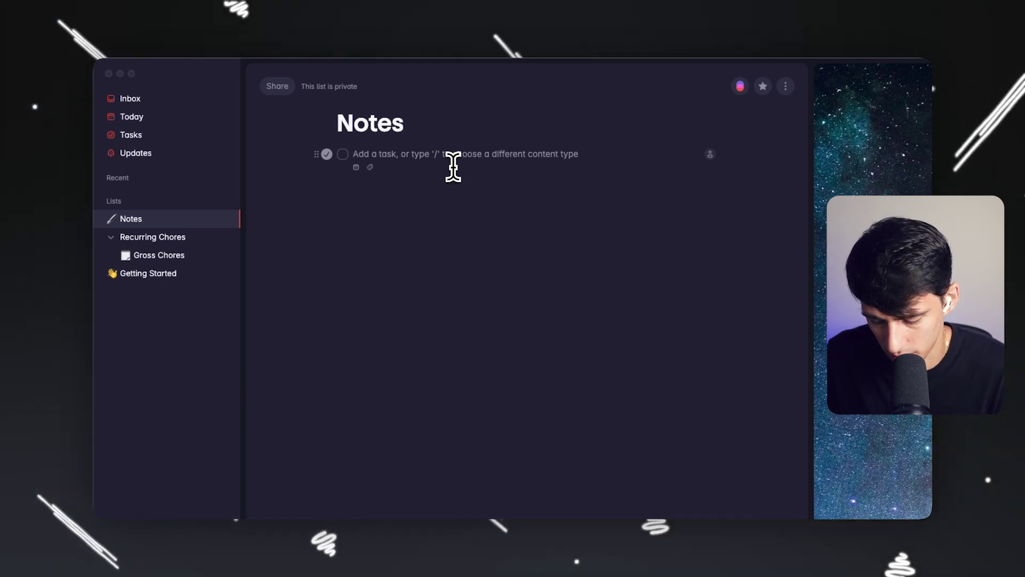
type("/")
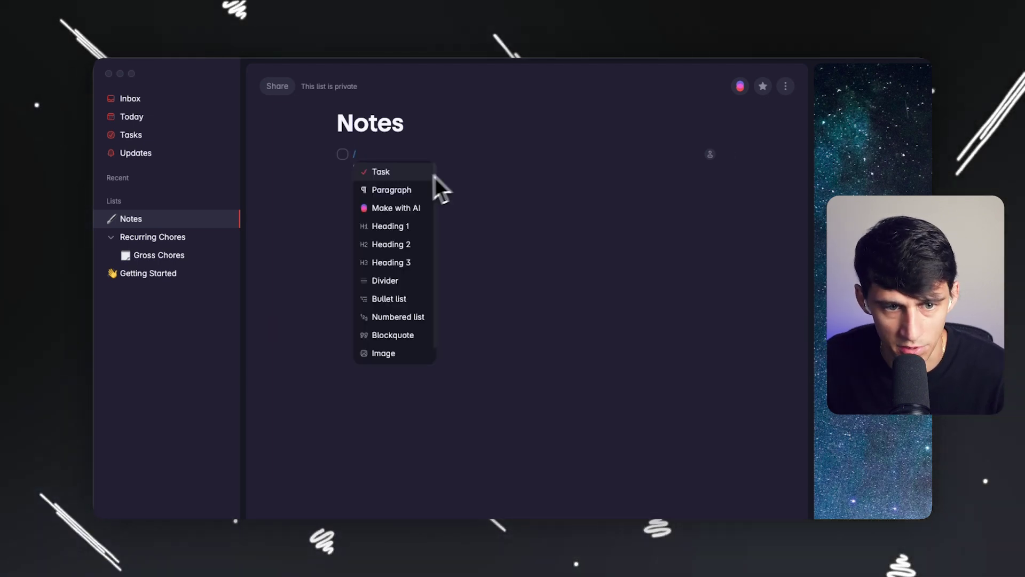
left_click(405, 262)
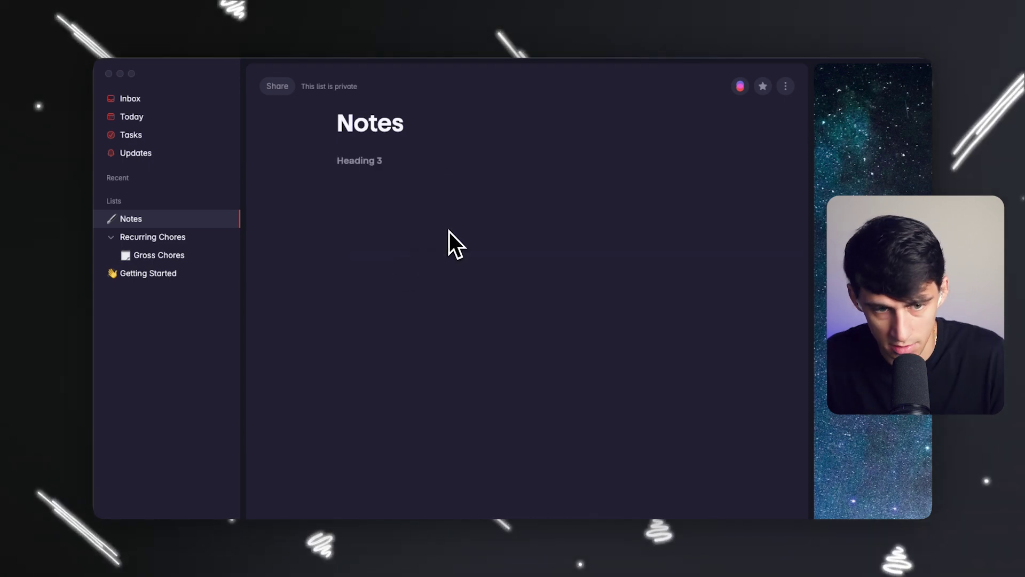
type("Section Here")
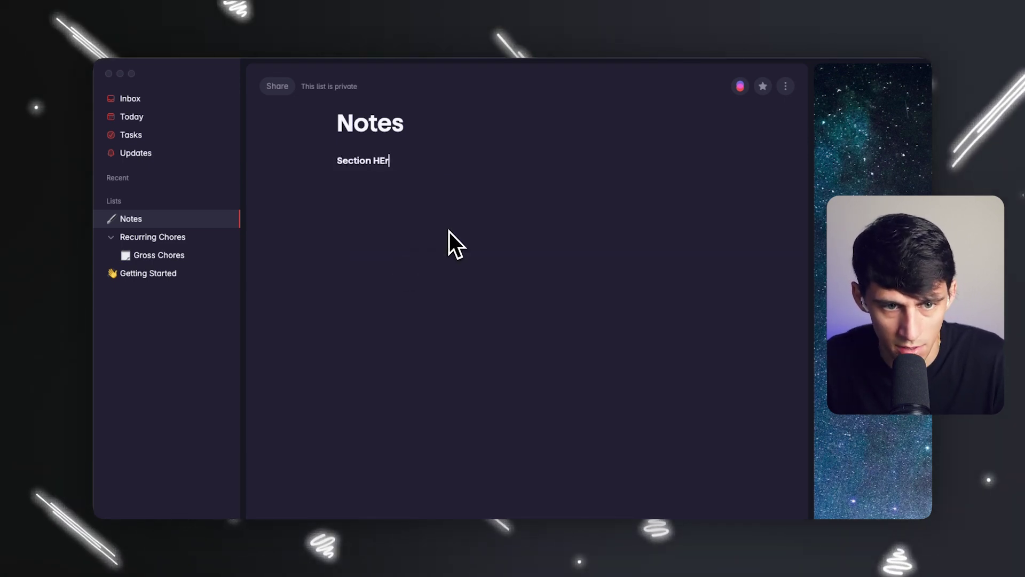
key("Return")
- Insert a divider below the "Section Here" heading and view its block type options
type("/")
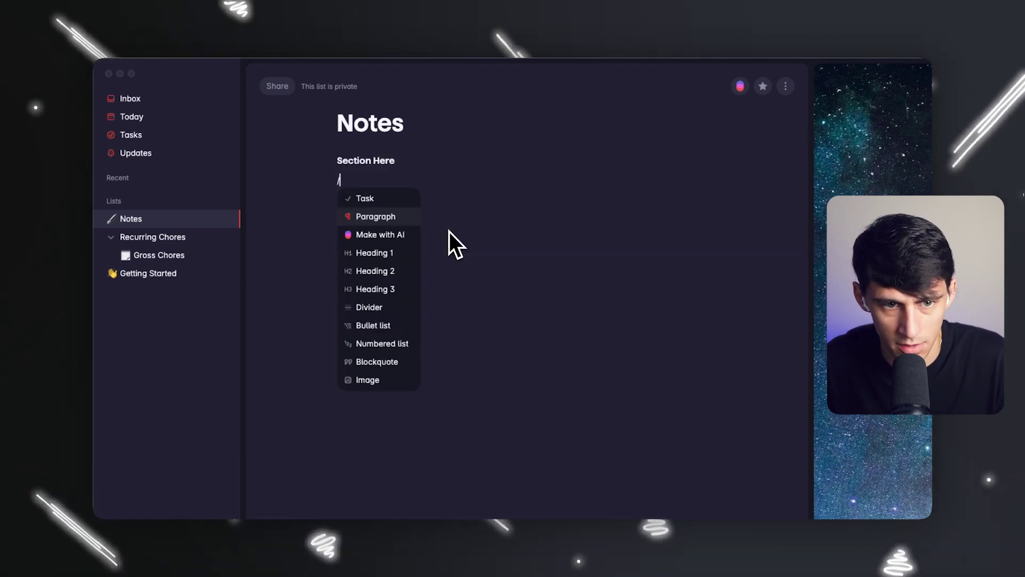
left_click(383, 307)
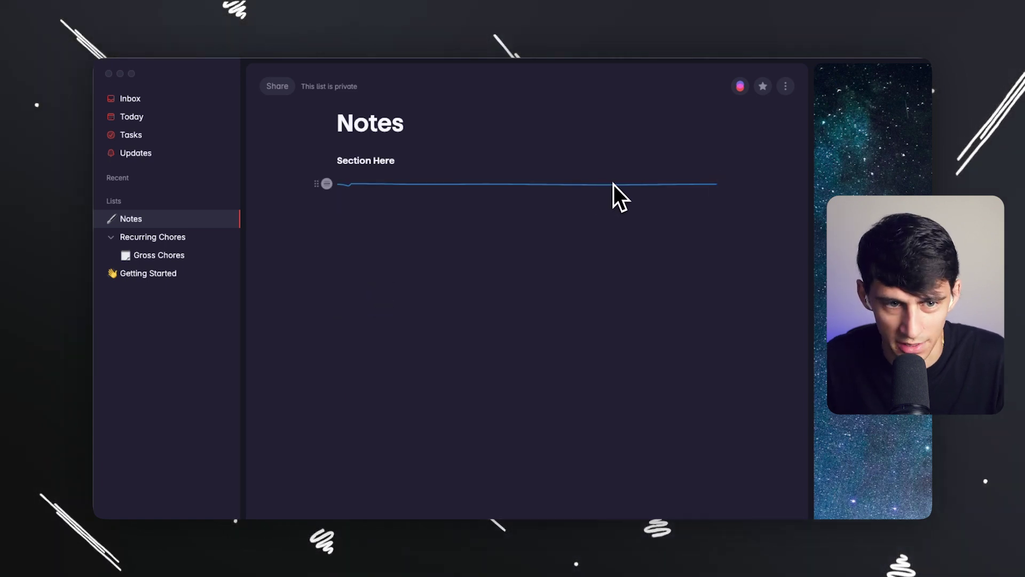
left_click(327, 185)
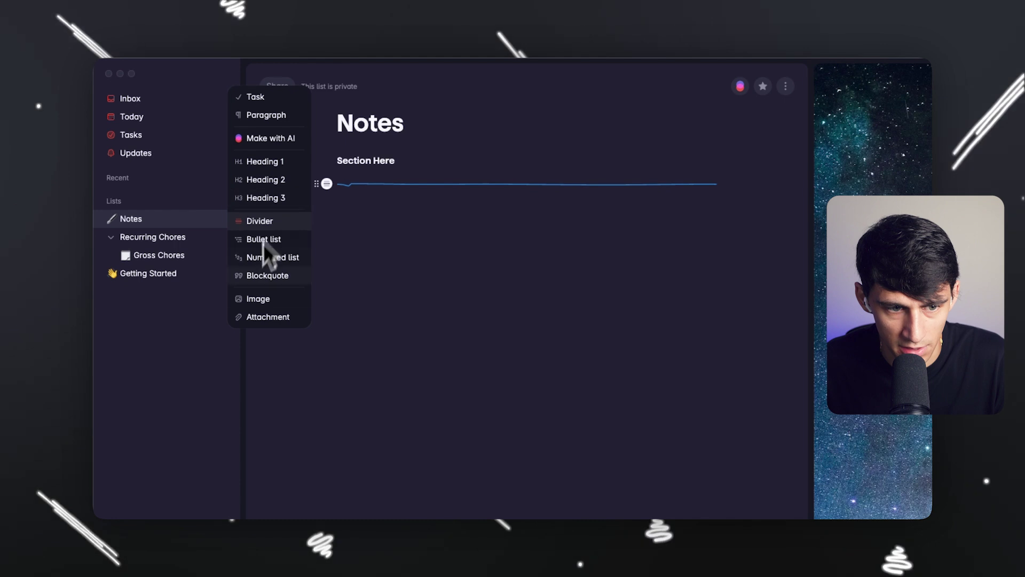
- Add a paragraph reading "Type anything I want out" below the divider
left_click(411, 203)
type("/")
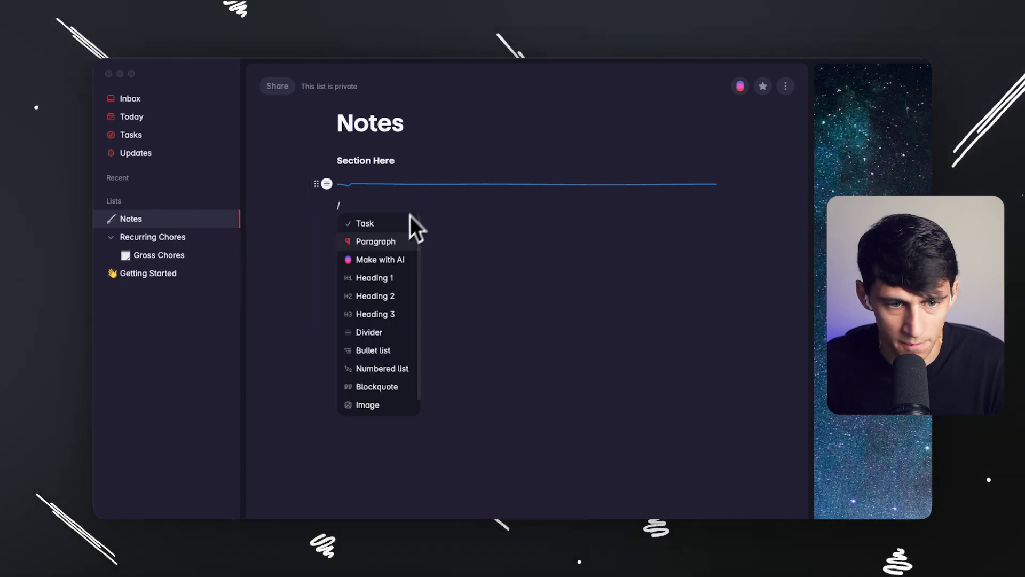
left_click(393, 239)
type("Type anything I w")
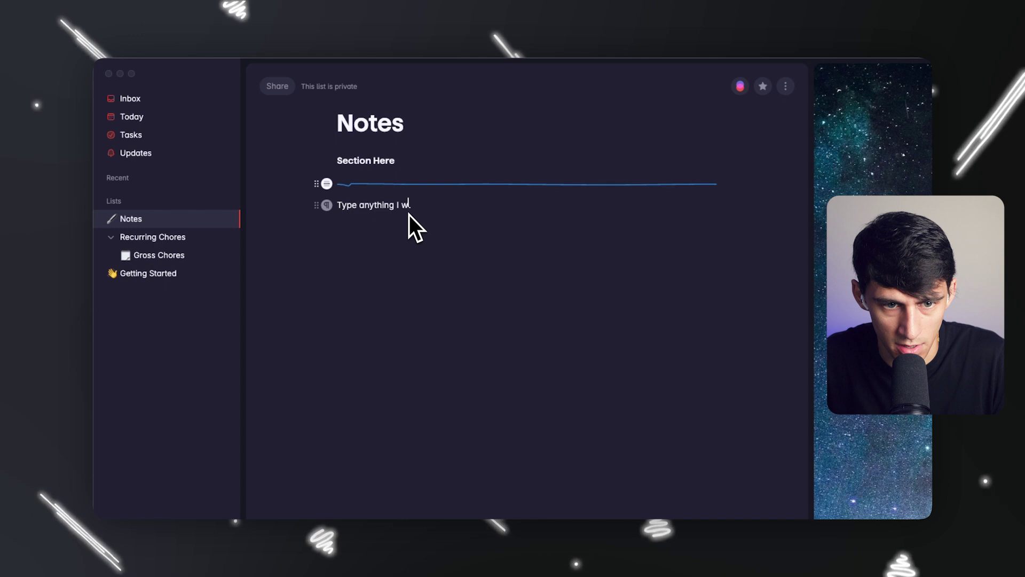
type("ant out")
key("Return")
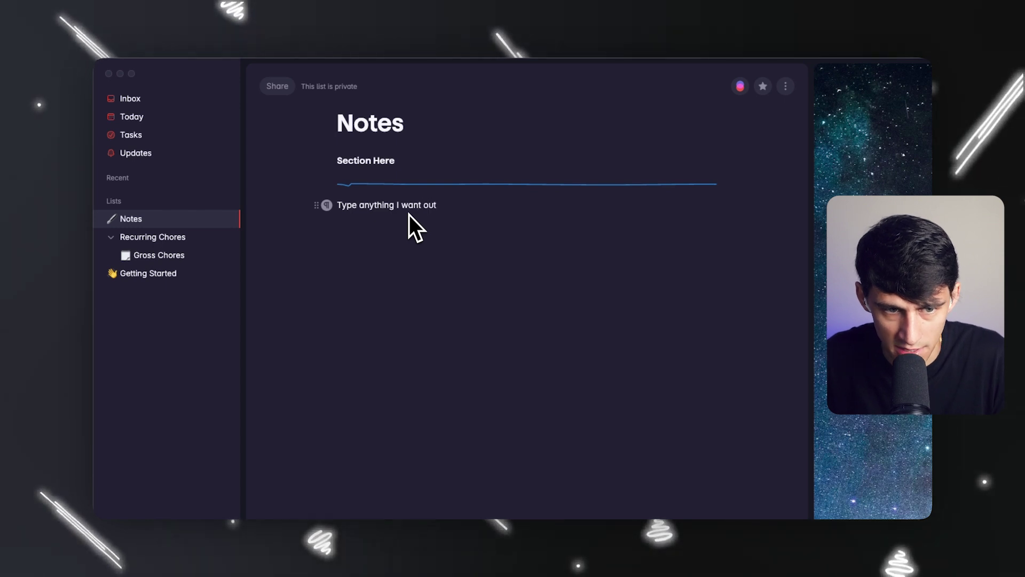
- Add a second paragraph with the filler text "dafasfsa;fafdj;dfjsasdfafadfd"
type("dafasfsa;fafdj;dfjs")
key("super+s")
left_click(413, 232)
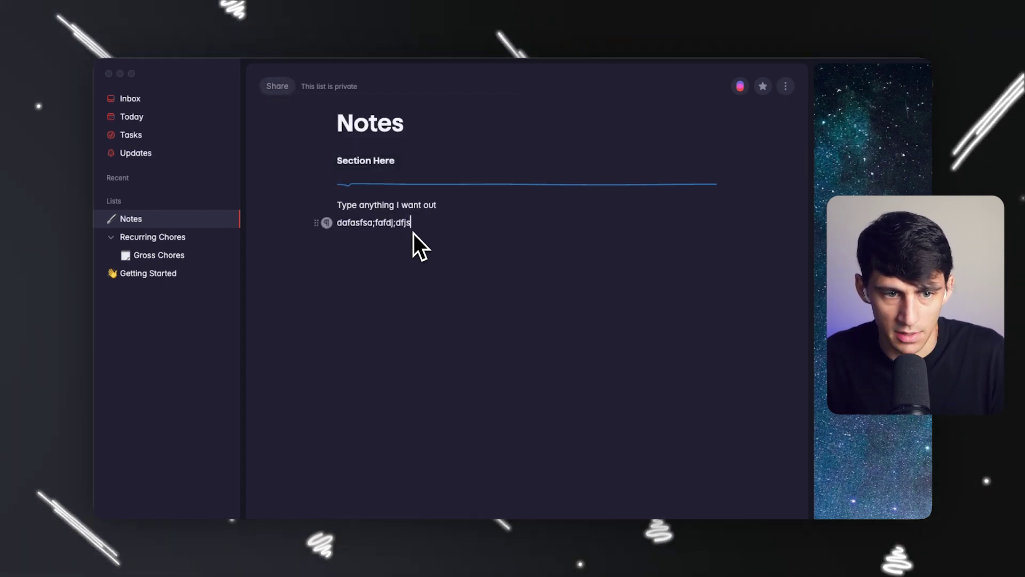
key("super+s")
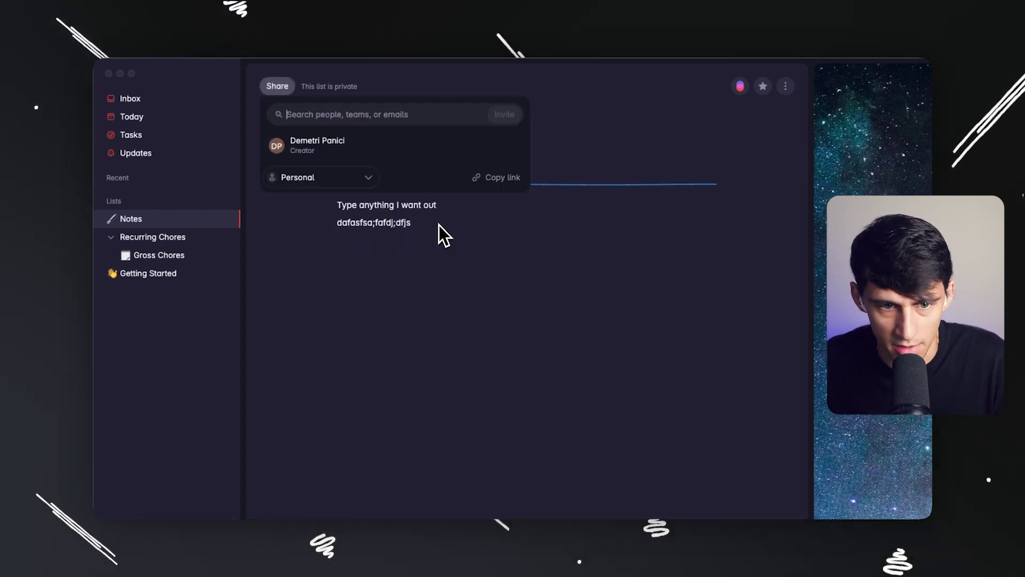
left_click(439, 224)
type("asdfafadfd")
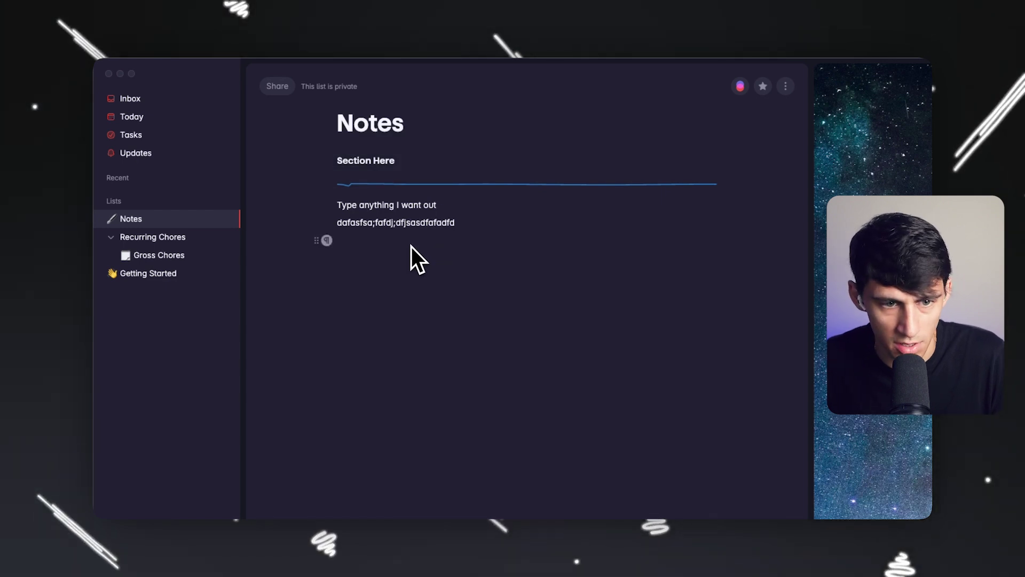
- Add a task reading "type out a task" below the paragraphs and view its block type options
left_click(327, 240)
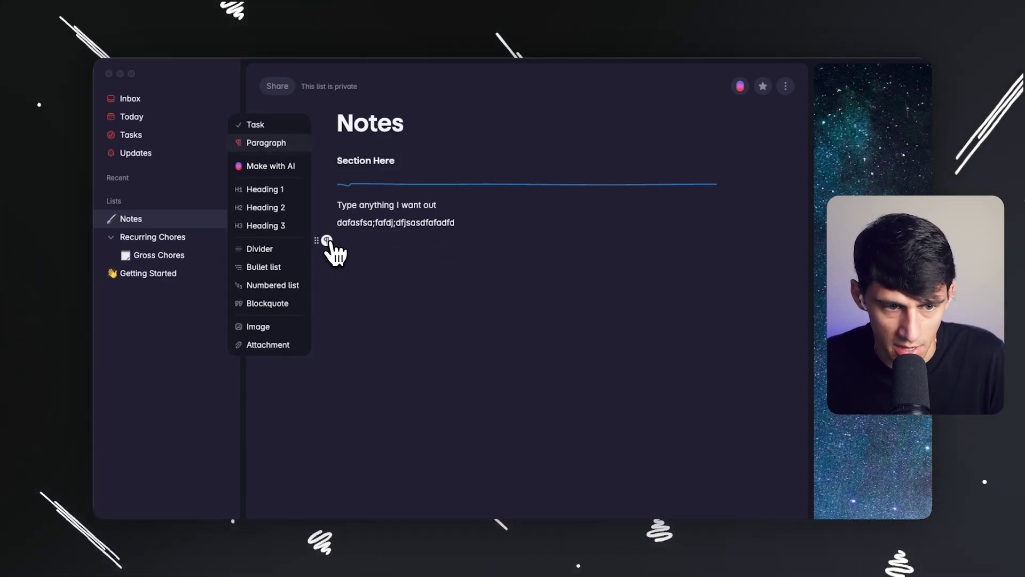
left_click(252, 126)
type("typ")
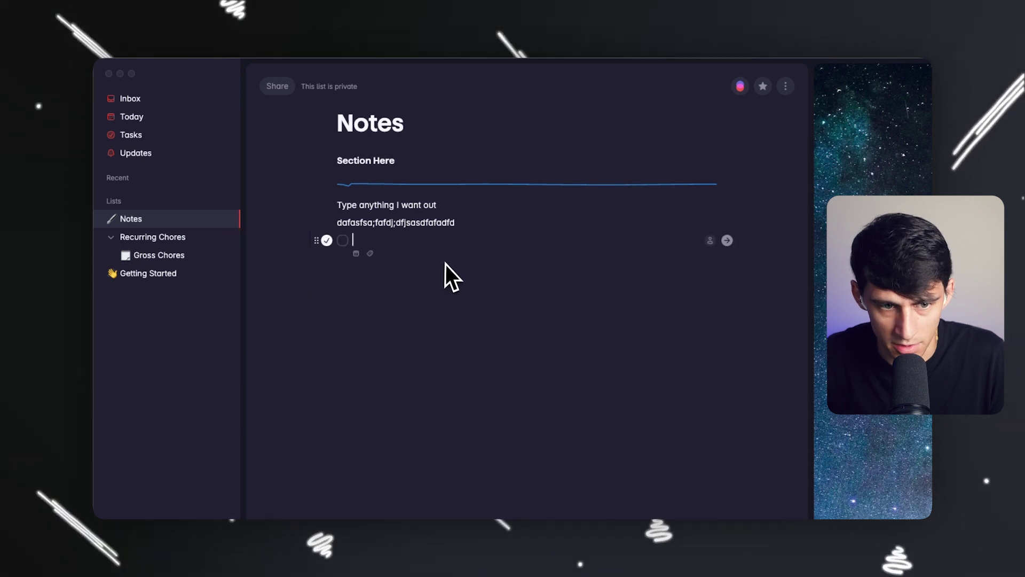
type("e out a task")
key("Return")
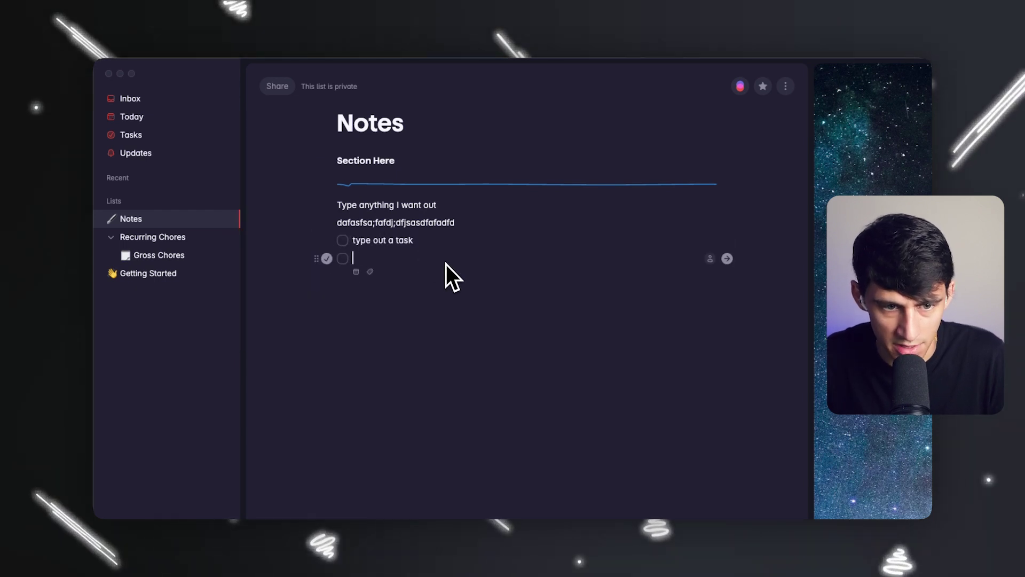
left_click(326, 240)
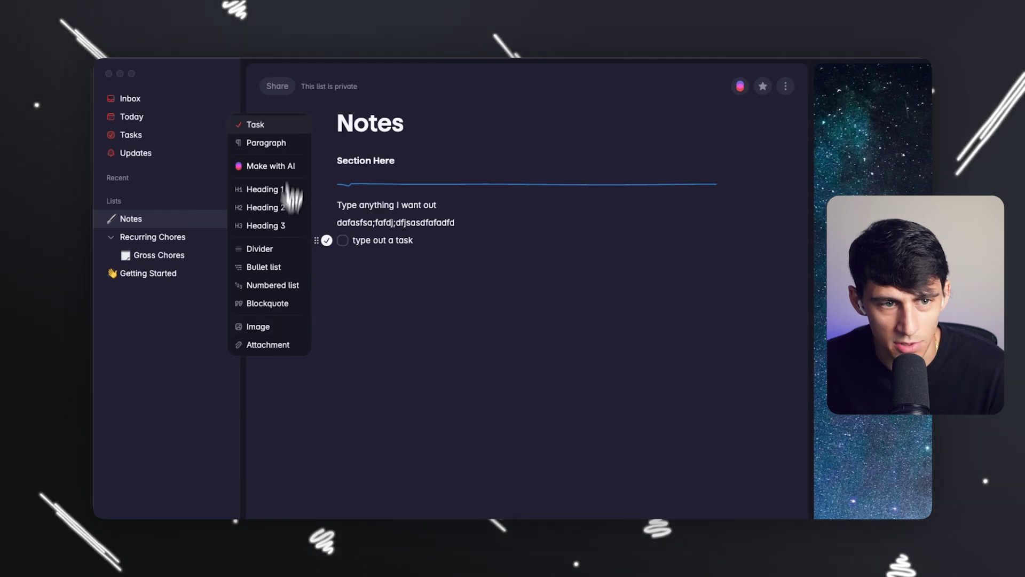
key("Escape")
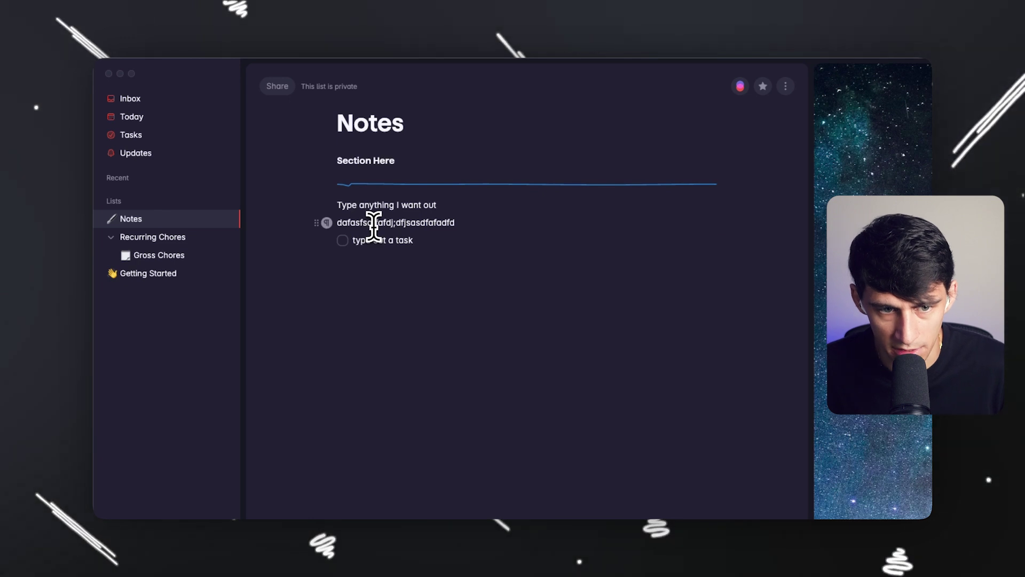
- Select the text across the two paragraphs and open the details of the "type out a task" task
left_click_drag(374, 206, 492, 225)
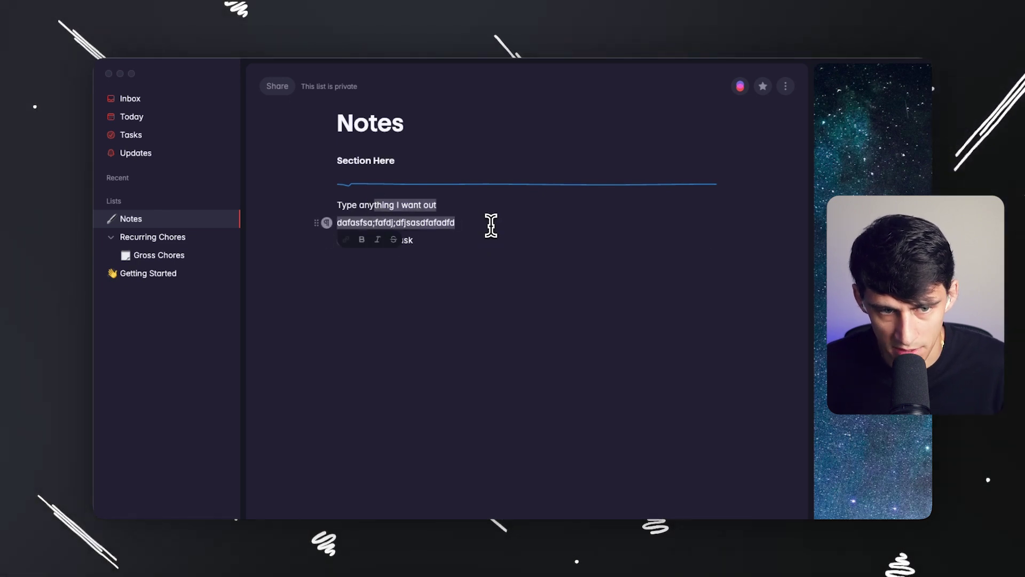
left_click_drag(427, 240, 358, 196)
left_click(449, 221)
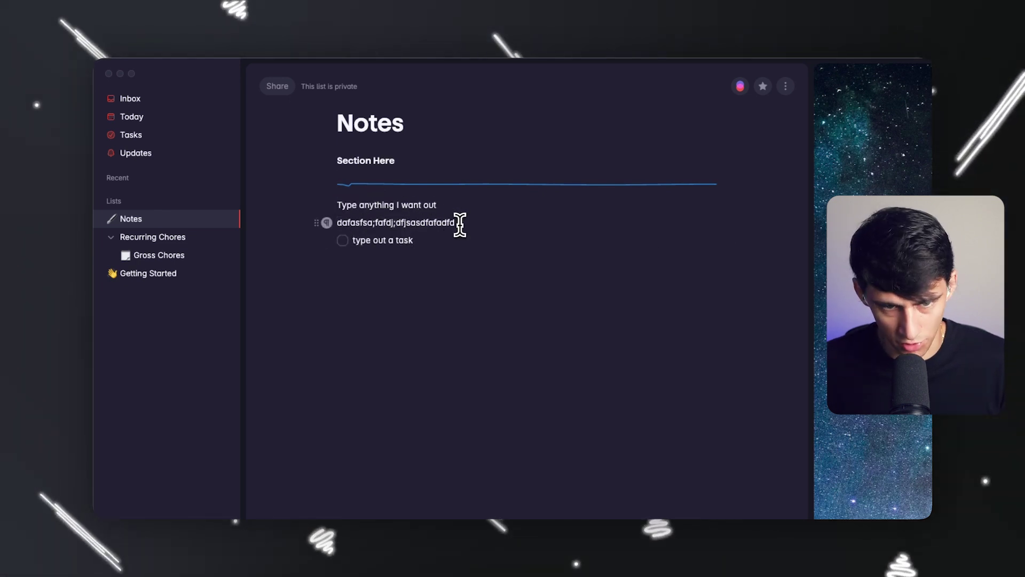
triple_click(451, 211)
left_click(470, 241)
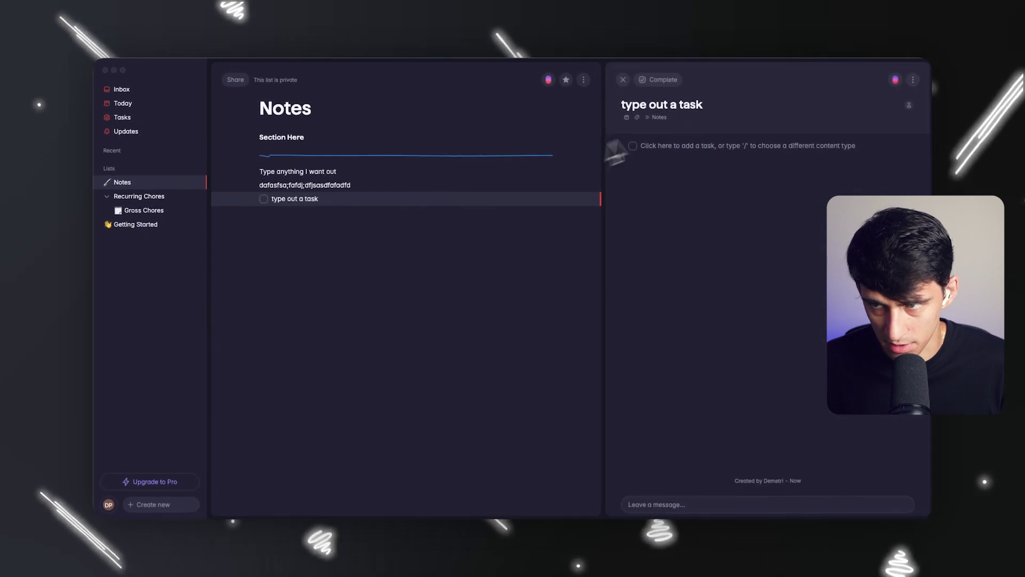
- Delete all the content below the Notes title and undo the deletion
left_click_drag(396, 203, 306, 165)
key("BackSpace")
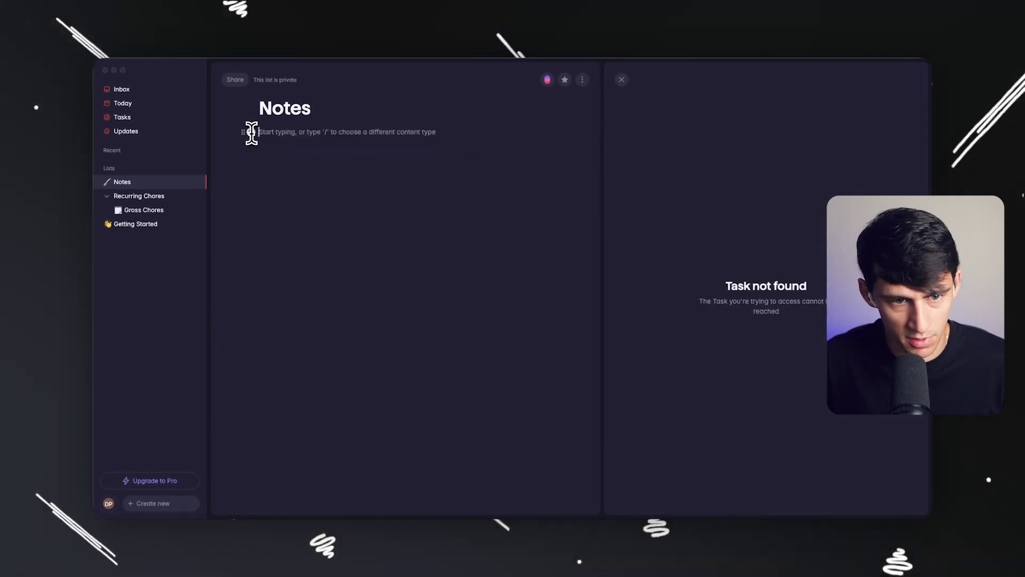
key("super+z")
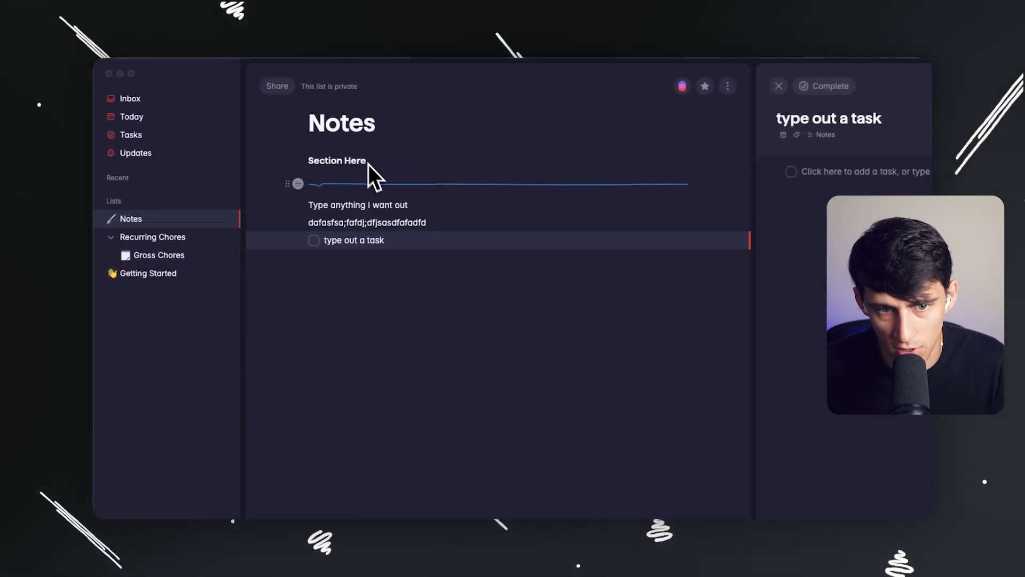
- Delete the two paragraphs and the task below the divider
left_click_drag(386, 240, 308, 166)
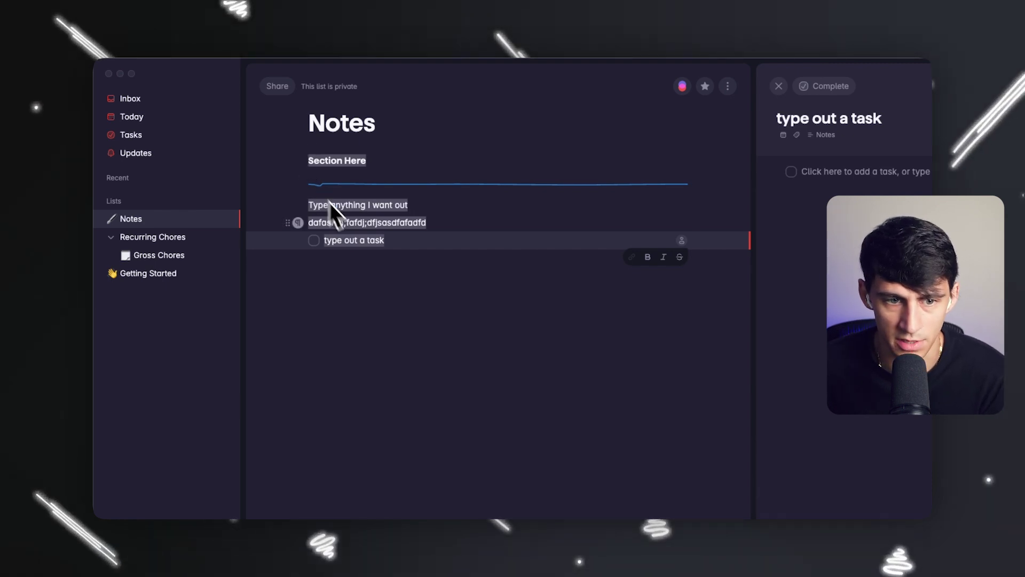
key("BackSpace")
- Try the "[]" shorthand for a task on the empty line below the divider and remove it
type("[")
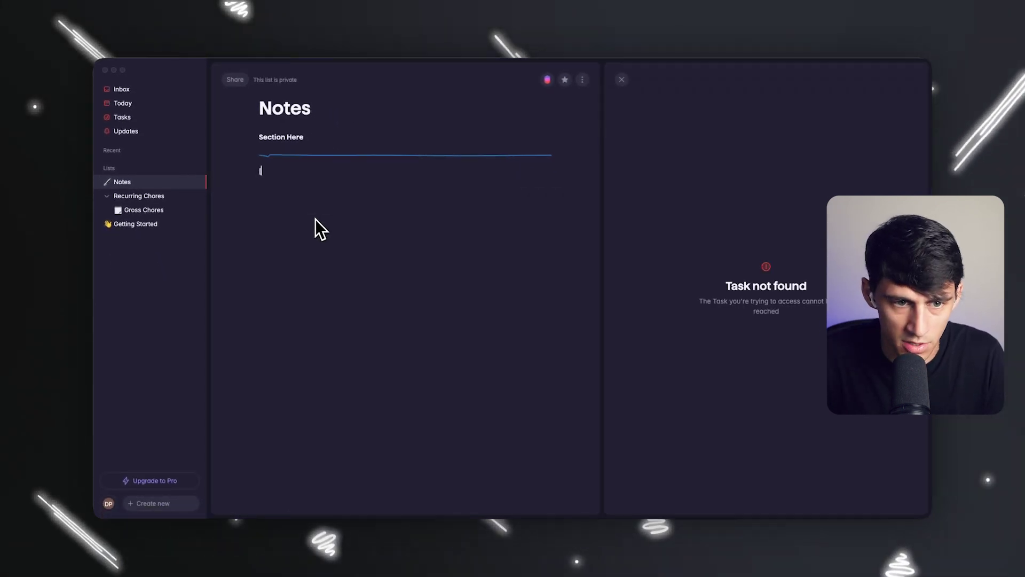
type("]")
key("BackSpace")
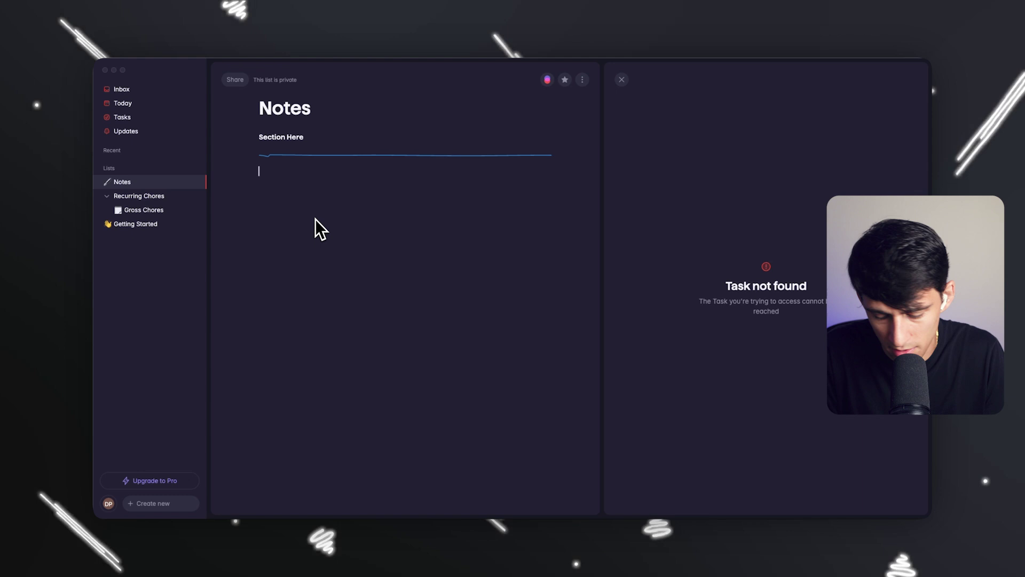
type("[]")
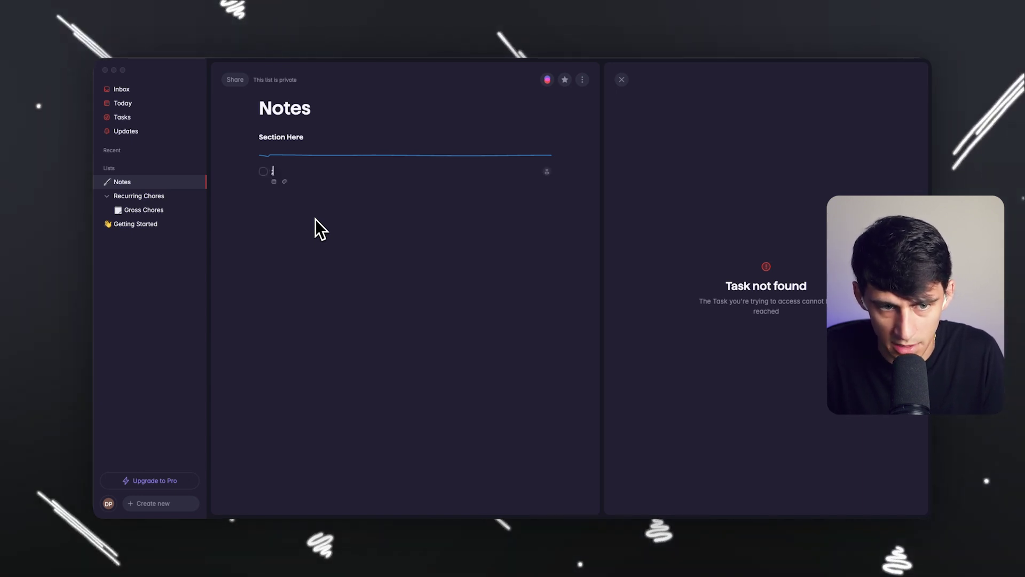
key("BackSpace")
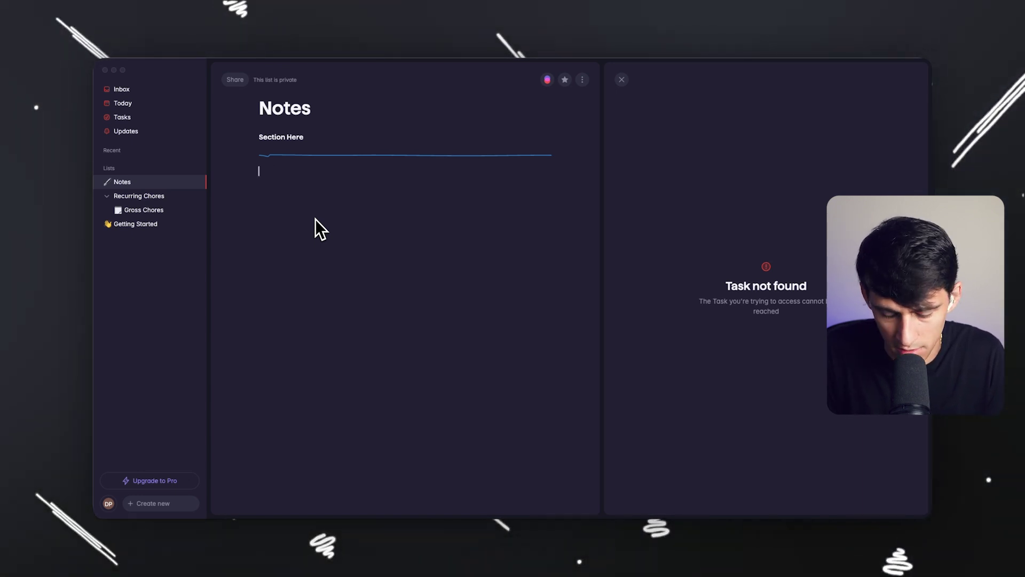
key("Return")
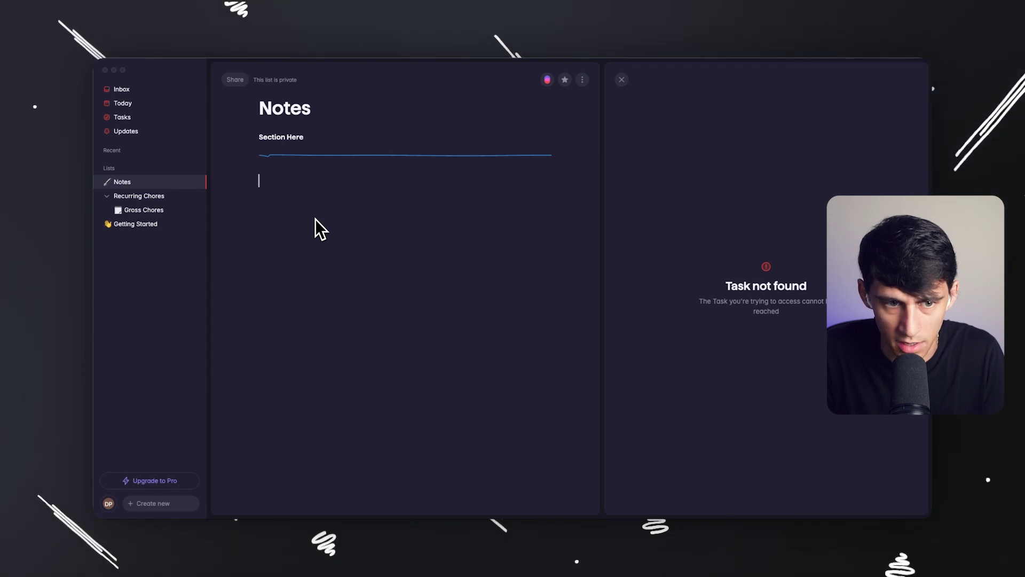
key("BackSpace")
- Try the "###" heading shorthand below the divider and clear the line again
type("###")
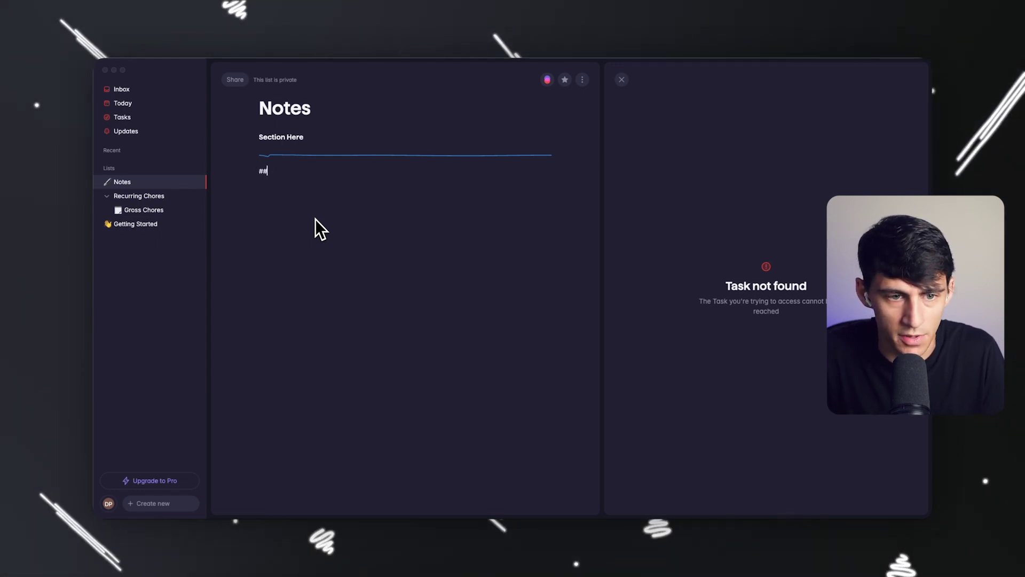
key("BackSpace")
key("BackSpace")
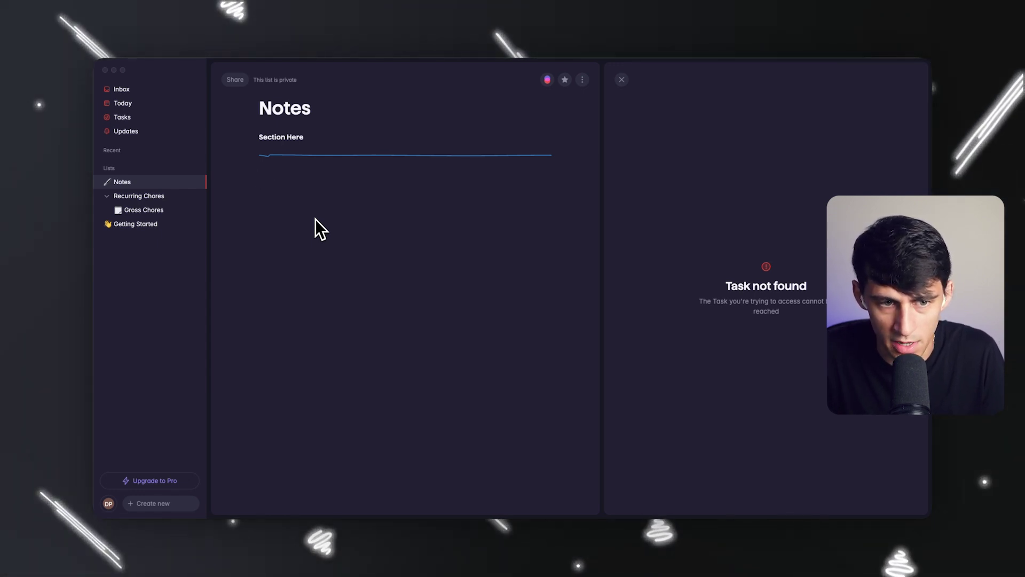
type("as")
key("BackSpace")
key("BackSpace")
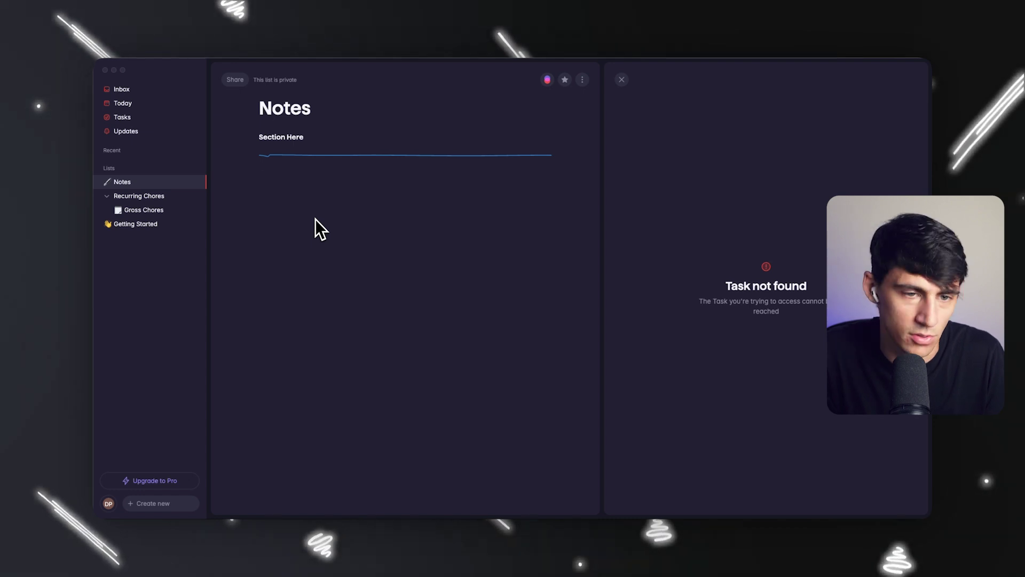
- Try the "---" and "-" shorthands on the empty line and clear them again
type("---")
key("BackSpace")
key("BackSpace")
key("BackSpace")
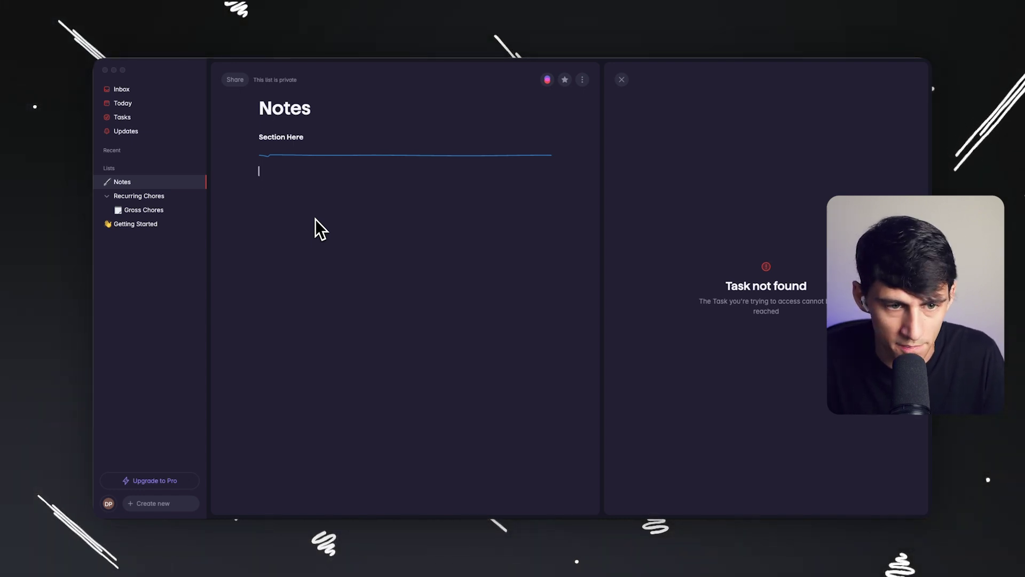
type("-")
key("BackSpace")
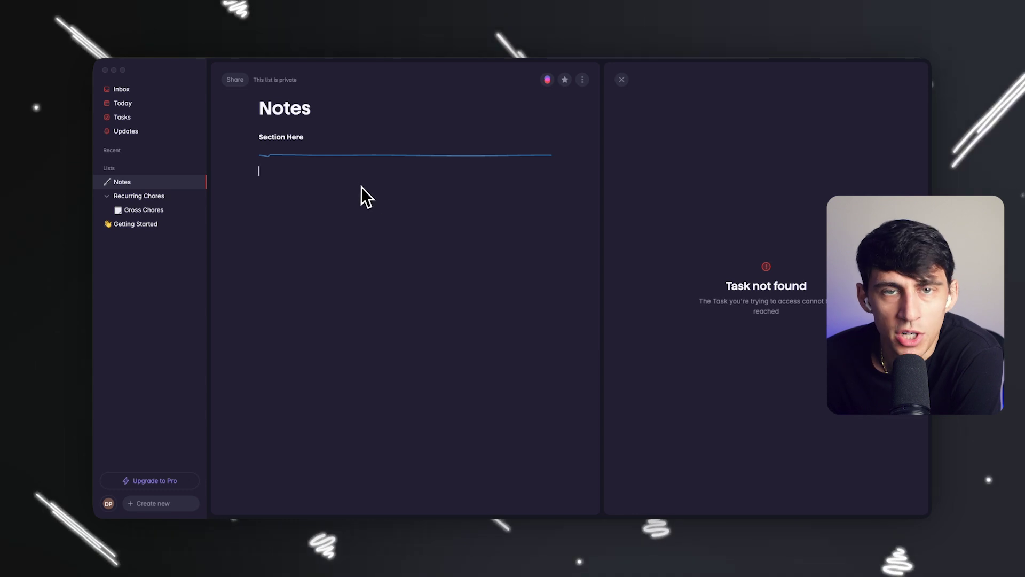
triple_click(306, 140)
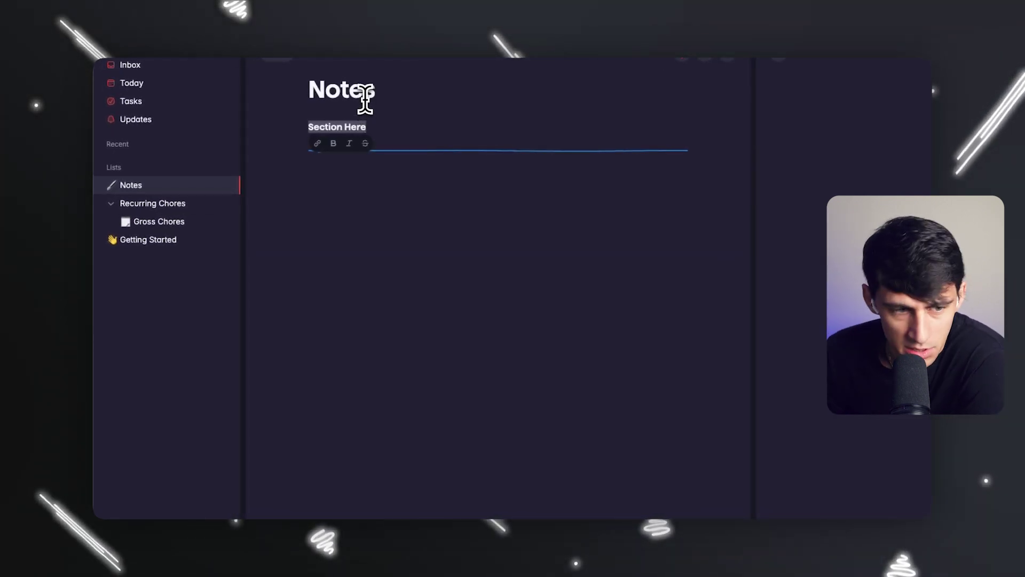
left_click(352, 263)
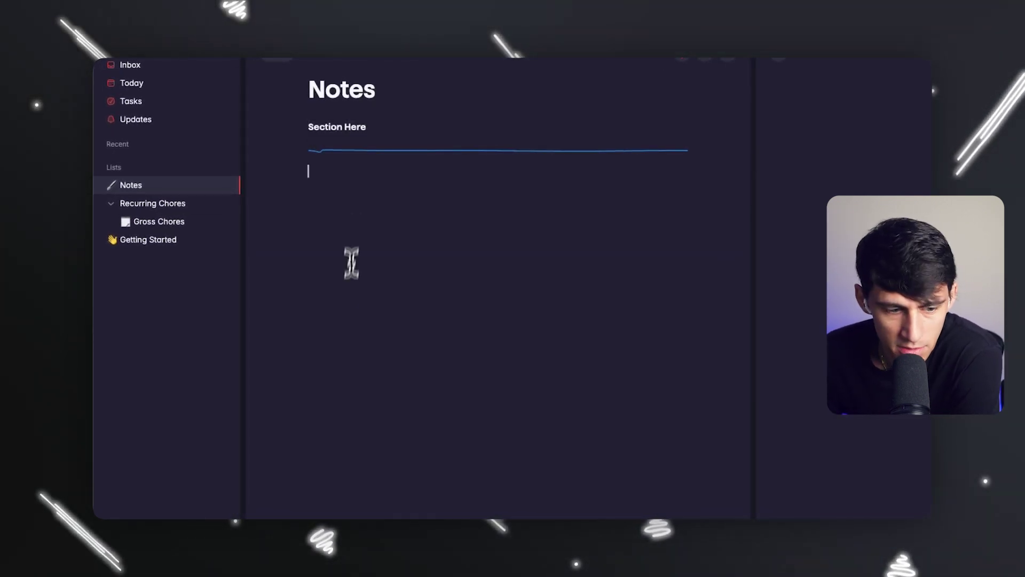
- Open the Integrations settings and connect an account to the Gmail integration
left_click(113, 511)
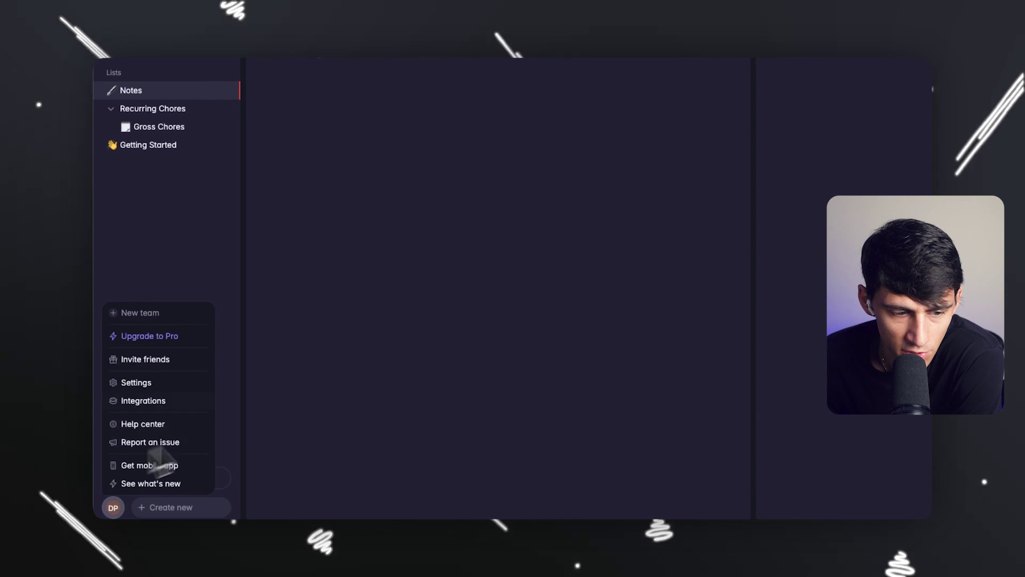
left_click(142, 400)
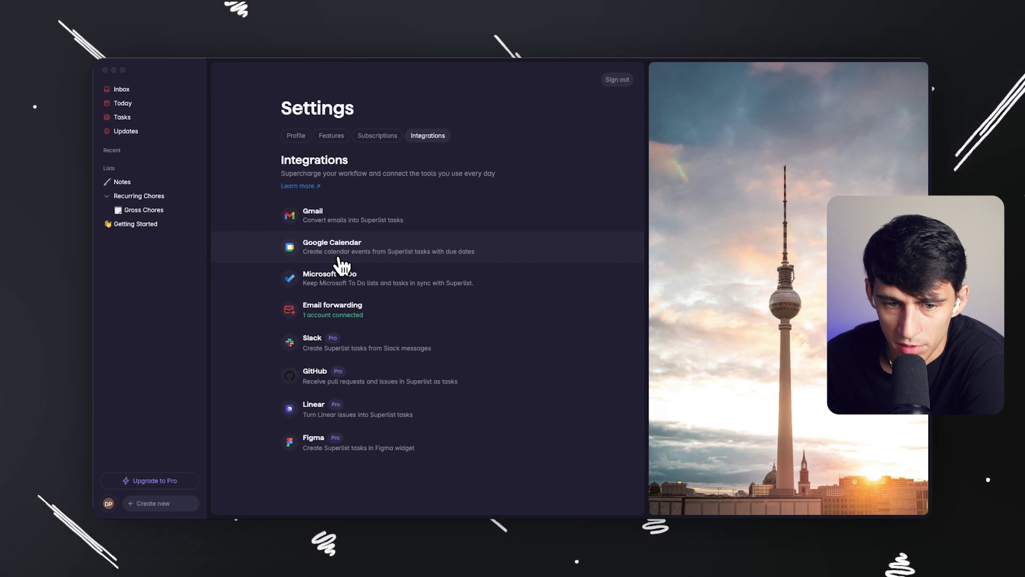
left_click(329, 218)
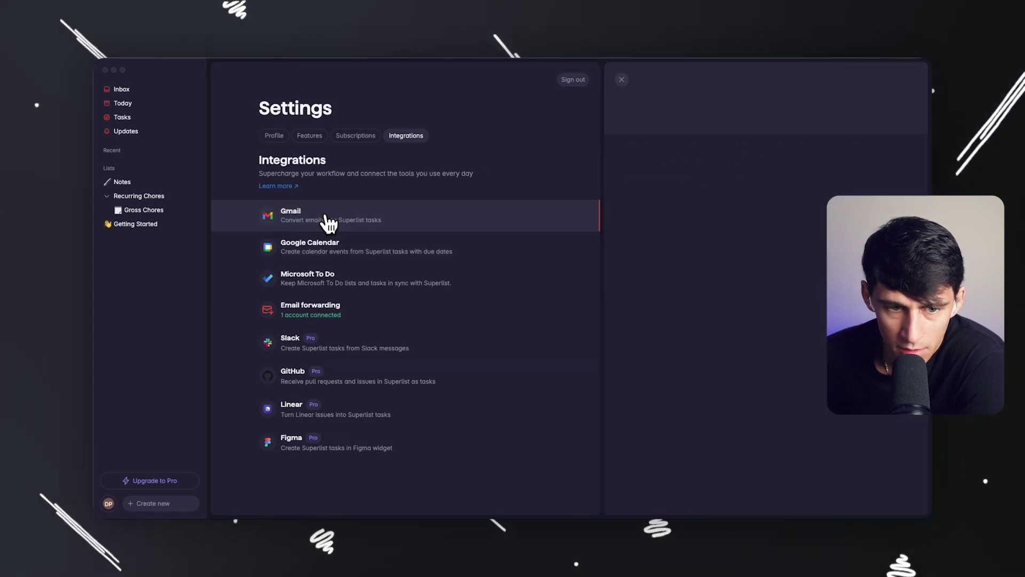
left_click(876, 80)
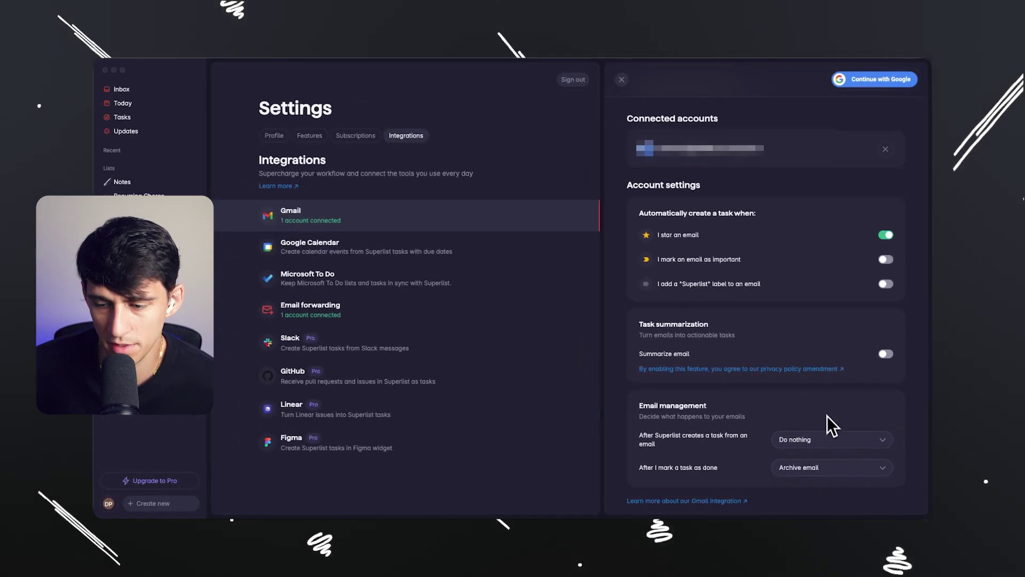
- View the email management options for what happens after a task is created from an email, keeping "Do nothing"
left_click(823, 439)
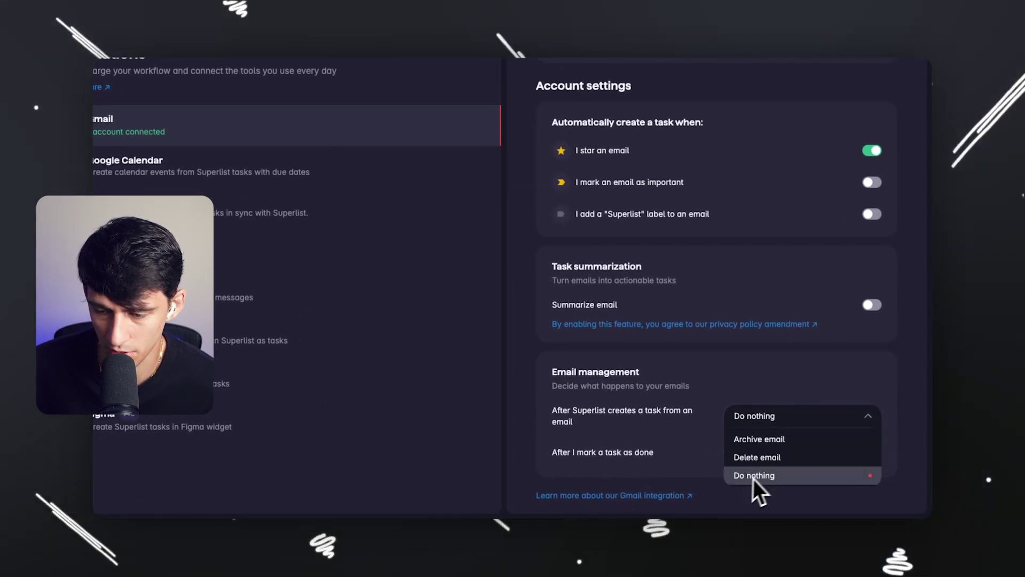
left_click(745, 439)
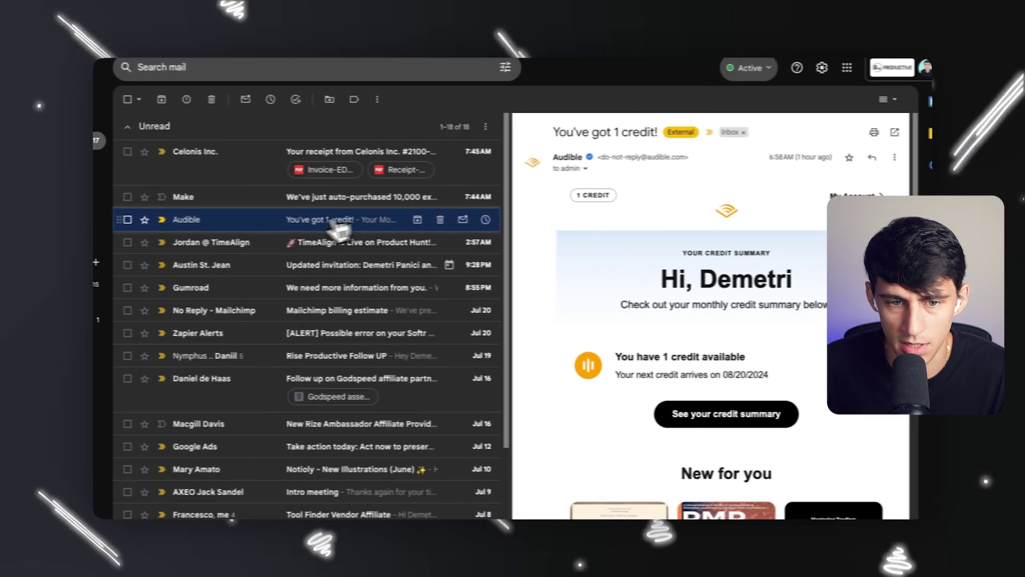
right_click(333, 222)
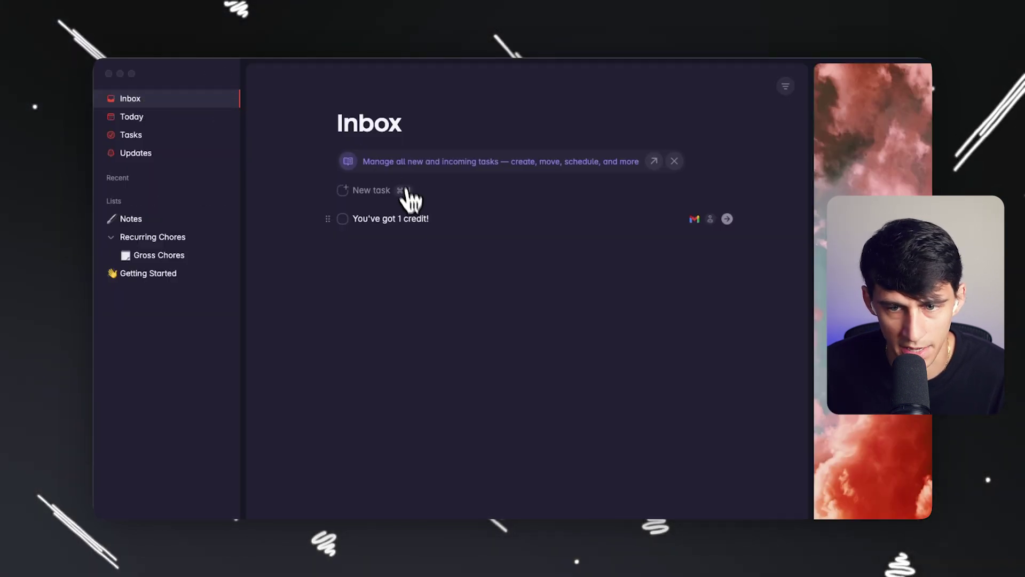
- Open the source email of the "You've got 1 credit!" inbox task in Gmail, read through it and switch back to Superlist
left_click(696, 219)
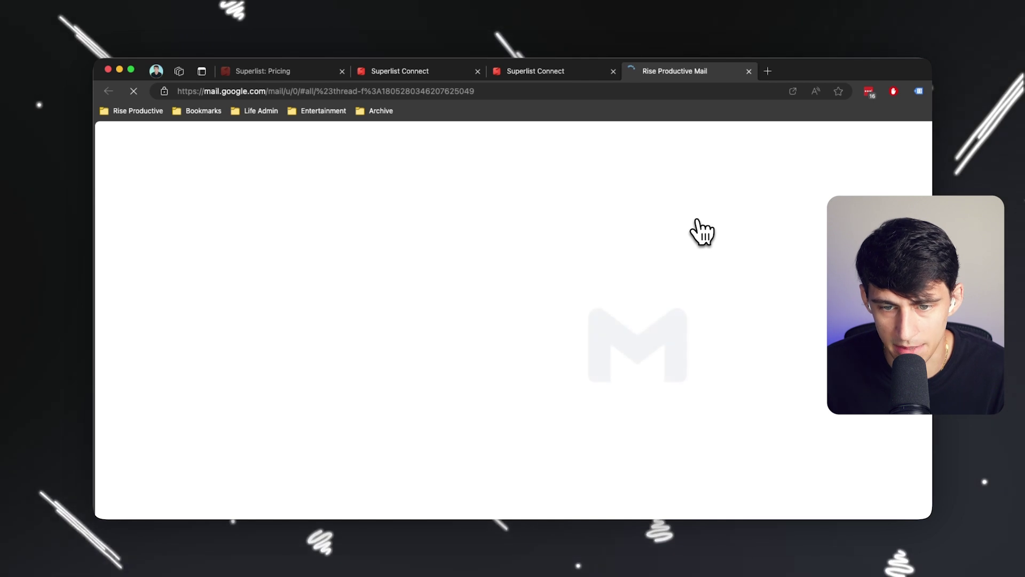
scroll(559, 203, "down", 2)
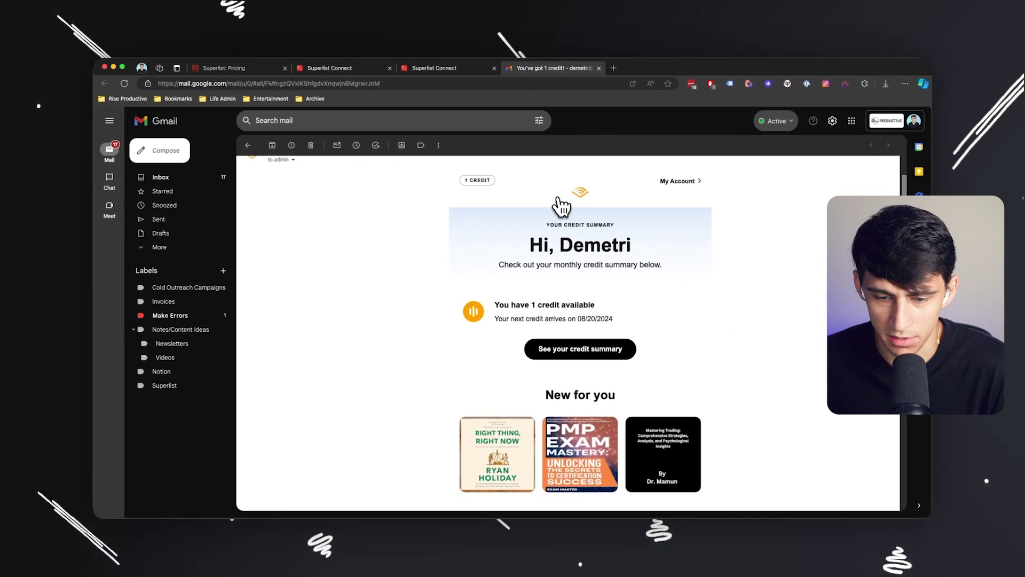
scroll(559, 203, "down", 2)
mouse_move(657, 516)
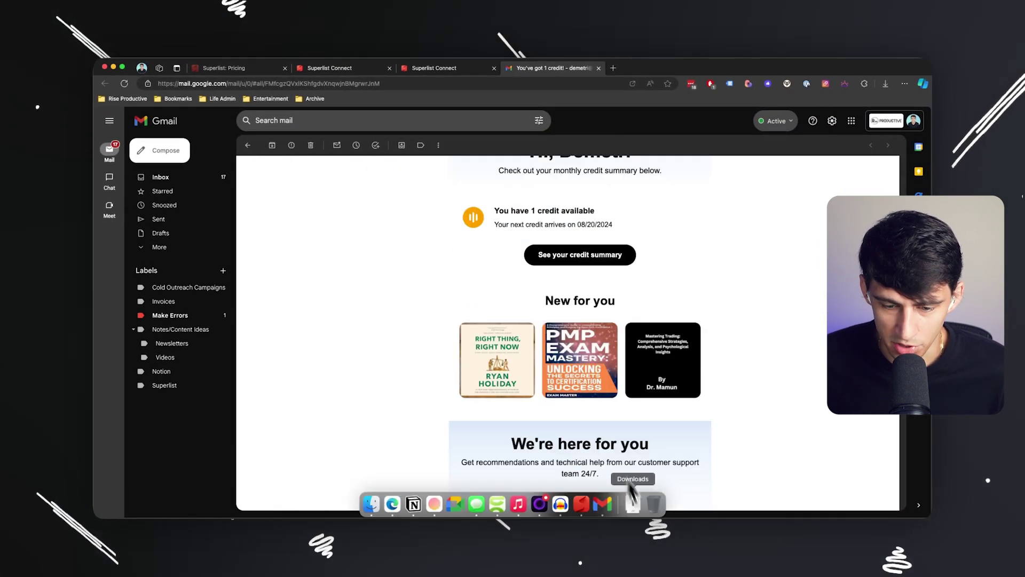
left_click(581, 504)
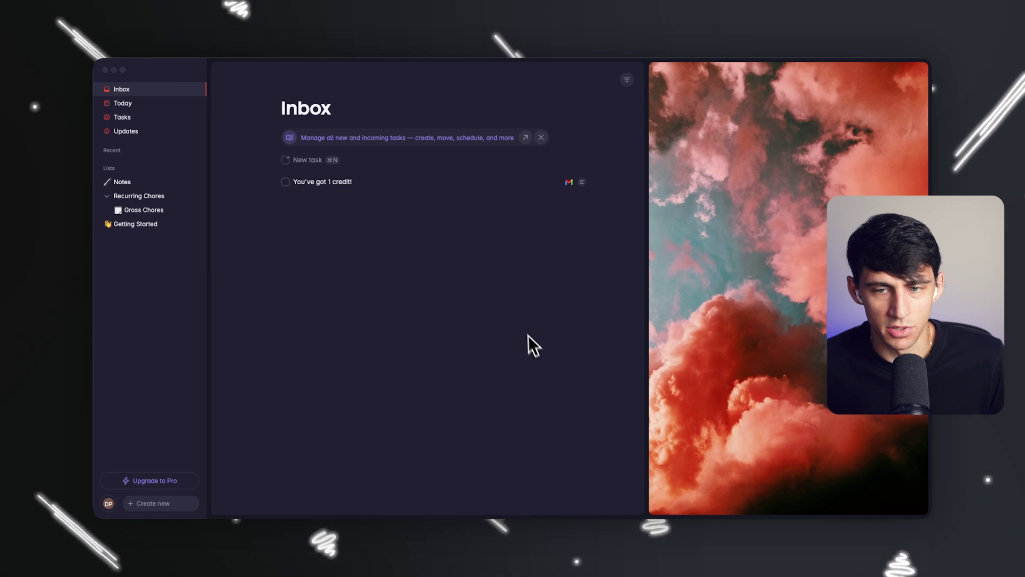
- Open the details of the "You've got 1 credit!" task and examine the imported email content
mouse_move(542, 194)
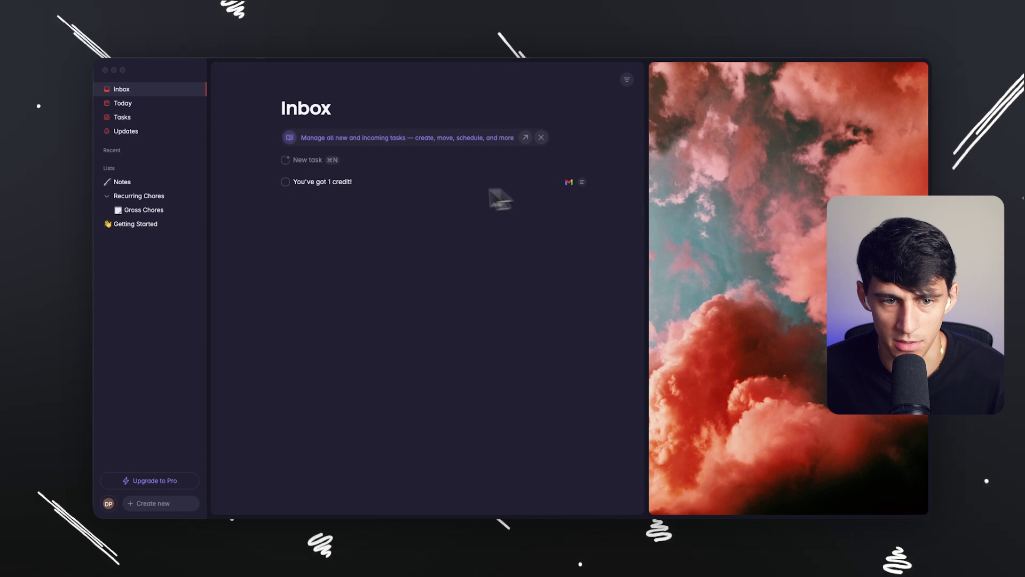
left_click(395, 186)
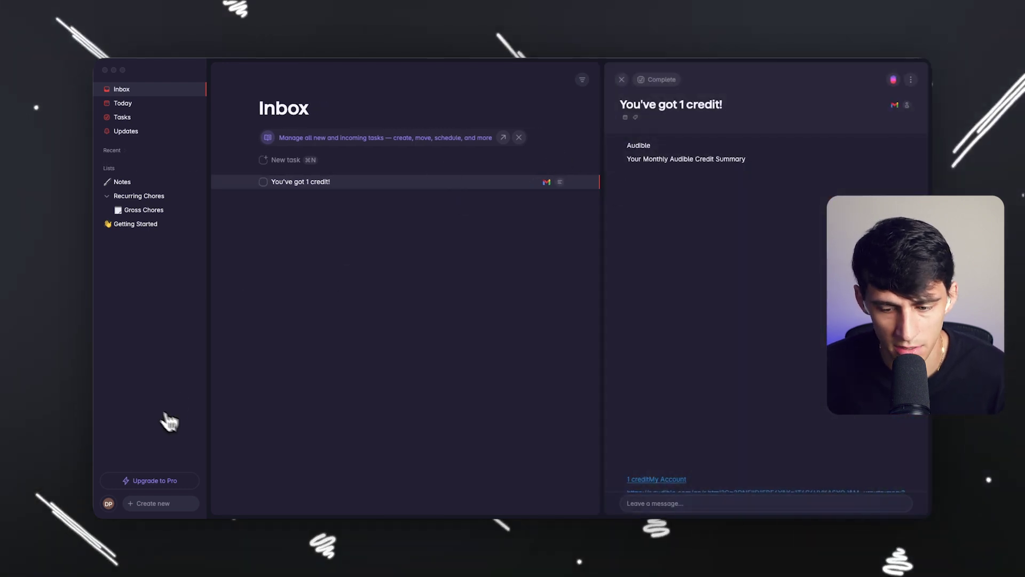
scroll(654, 350, "down", 15)
scroll(703, 338, "up", 5)
scroll(701, 332, "down", 5)
scroll(700, 331, "up", 15)
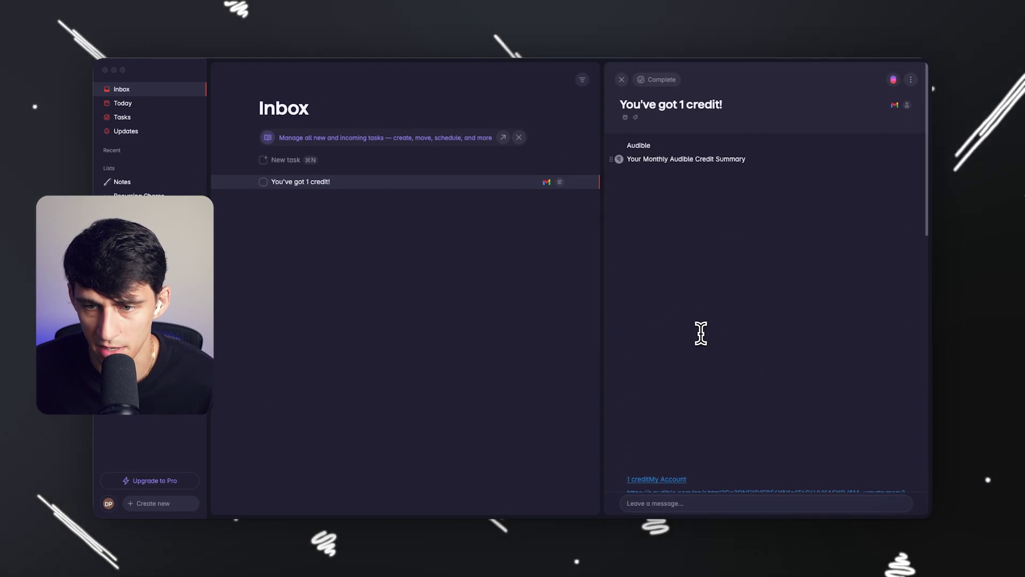
scroll(720, 292, "down", 2)
scroll(721, 290, "up", 2)
- Review the available integrations in the settings and open the Today view
left_click(109, 505)
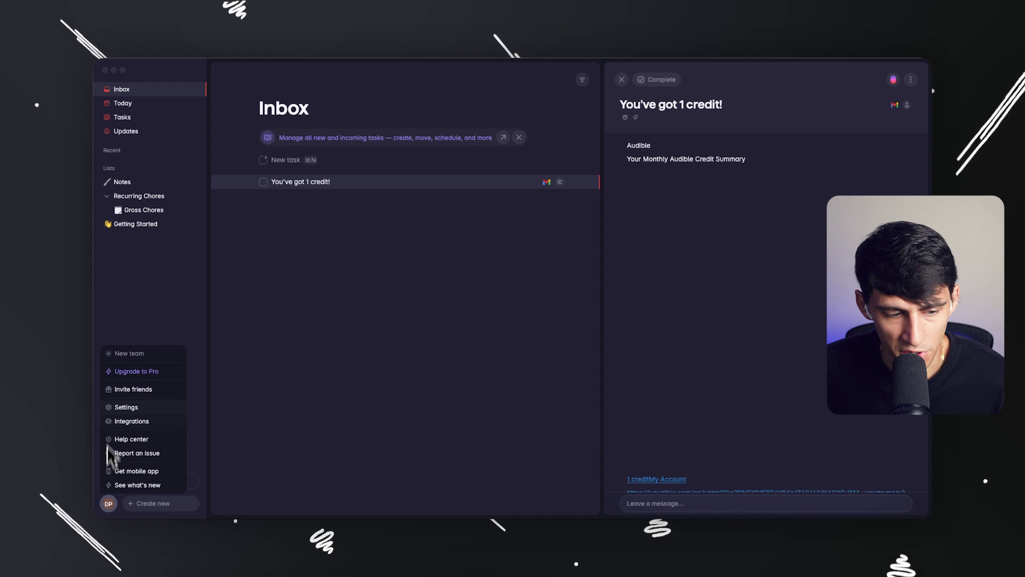
left_click(110, 422)
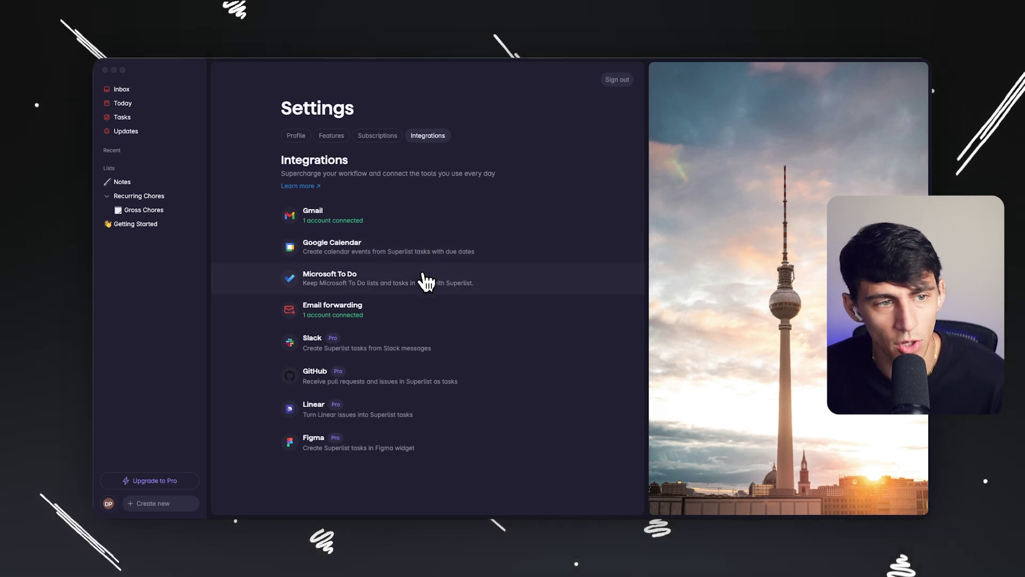
left_click(124, 104)
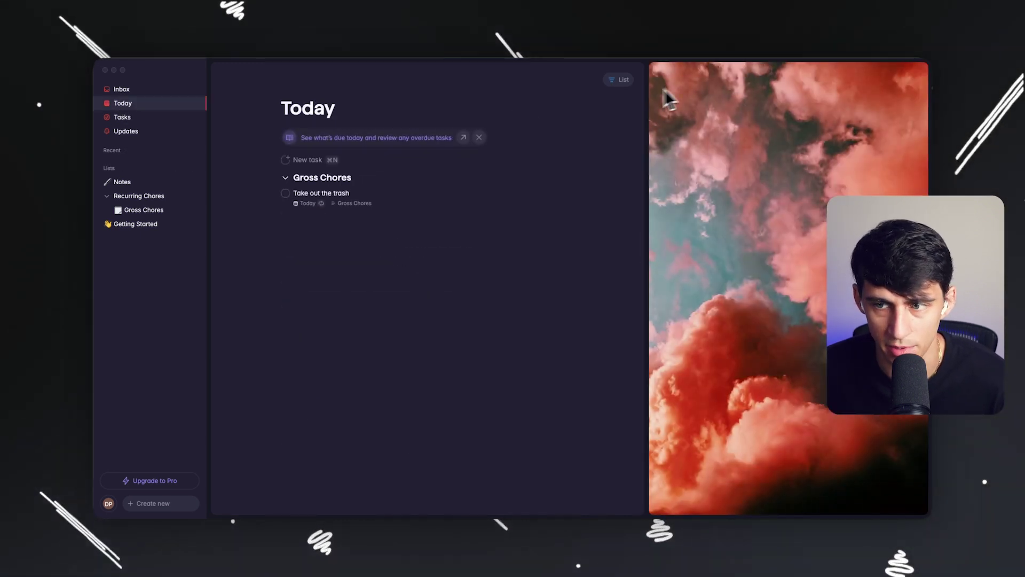
- Reopen the Integrations settings, check the Subscriptions page and return to the integrations list
mouse_move(158, 511)
left_click(109, 503)
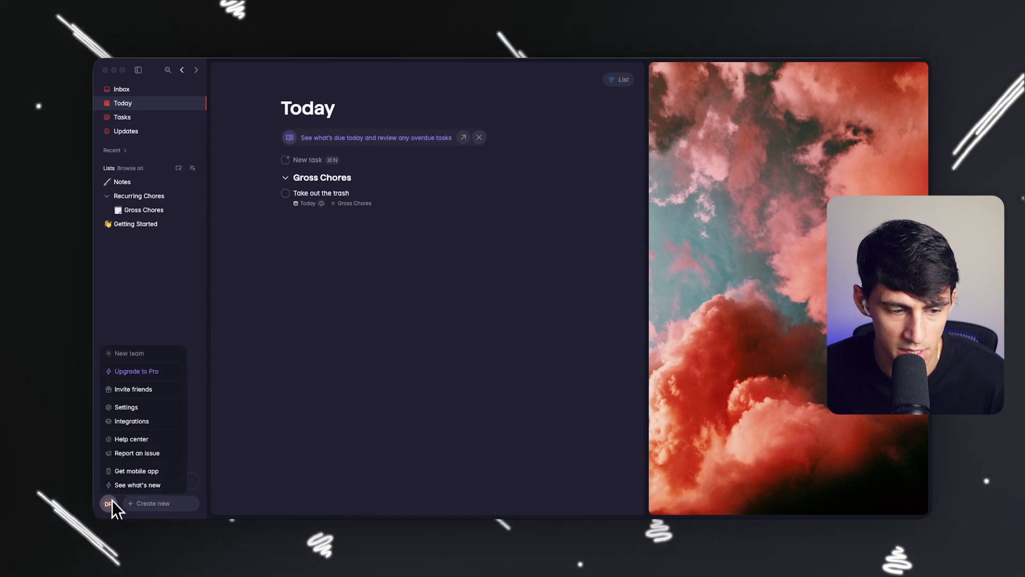
left_click(134, 427)
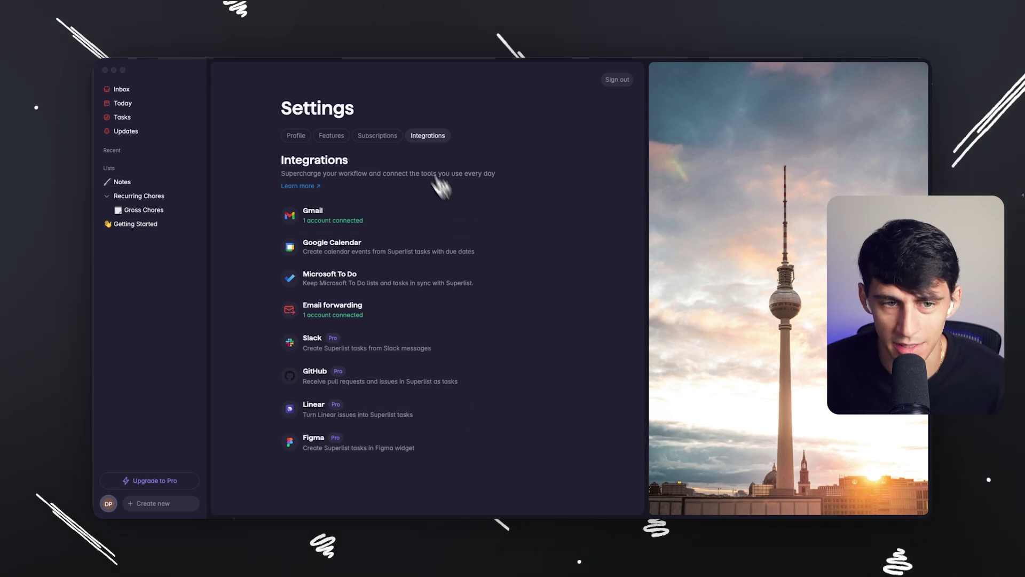
left_click(387, 135)
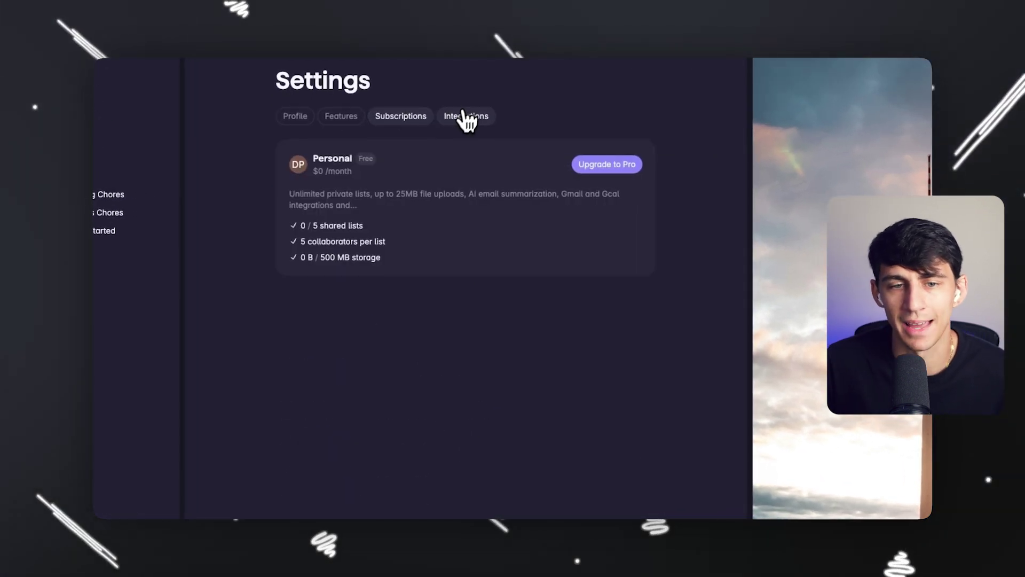
left_click(463, 117)
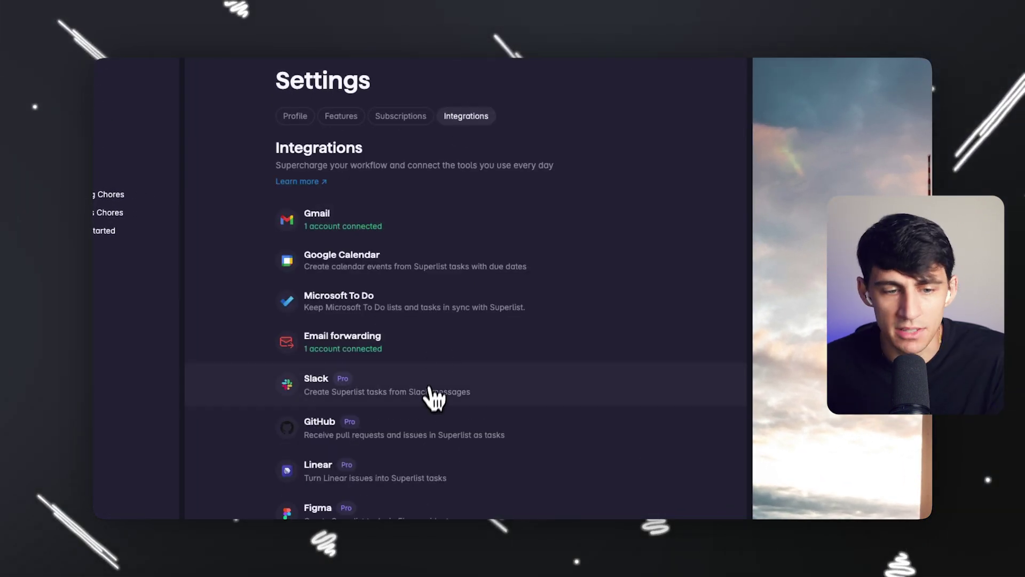